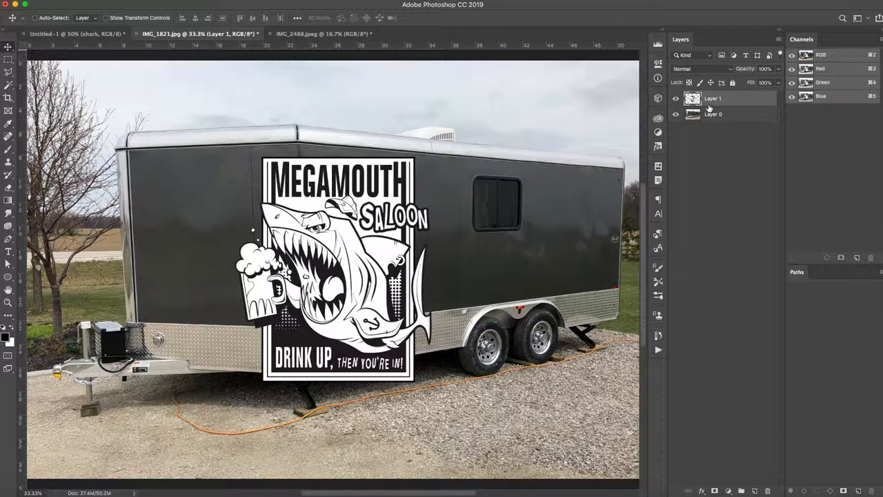
Convert Layer 1 with the shark poster artwork to a Smart Object.
right_click(709, 101)
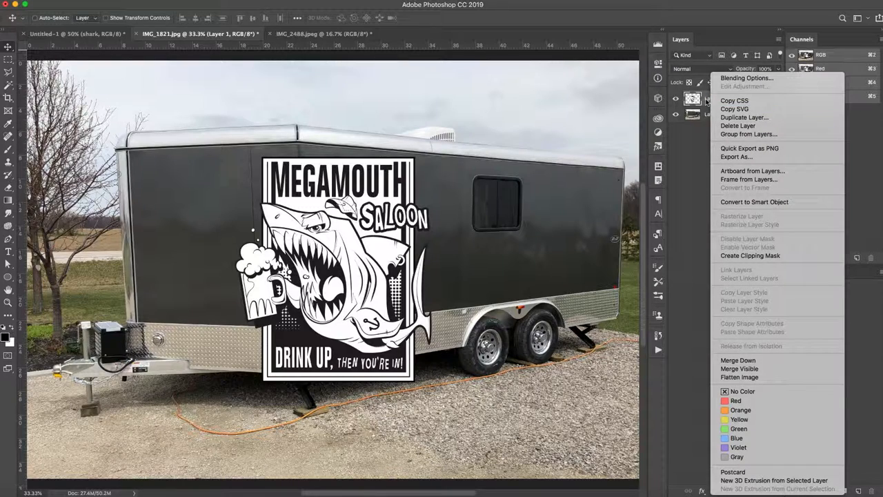
right_click(708, 102)
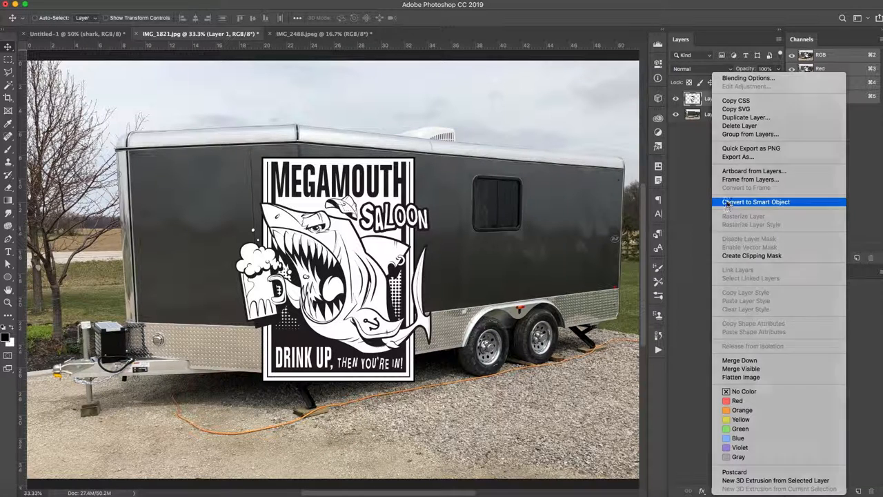
left_click(728, 203)
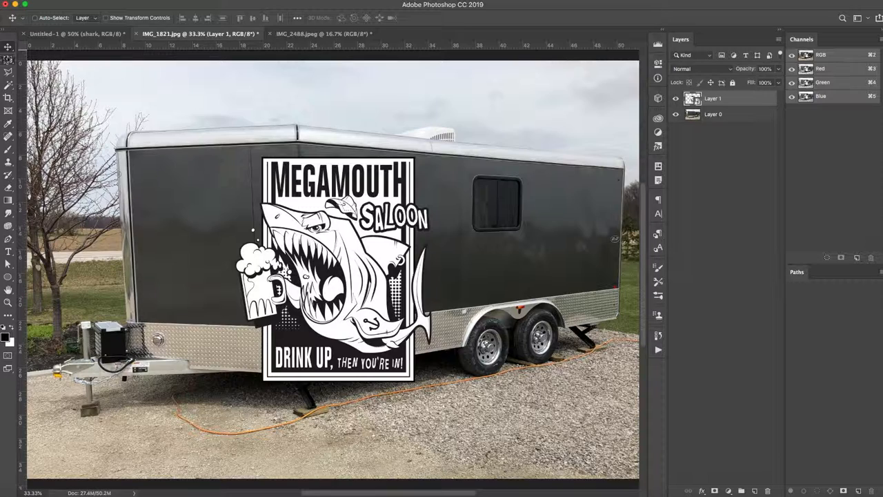
Move the poster artwork up onto the trailer's side wall and start a Free Transform on it.
left_click_drag(348, 289, 395, 234)
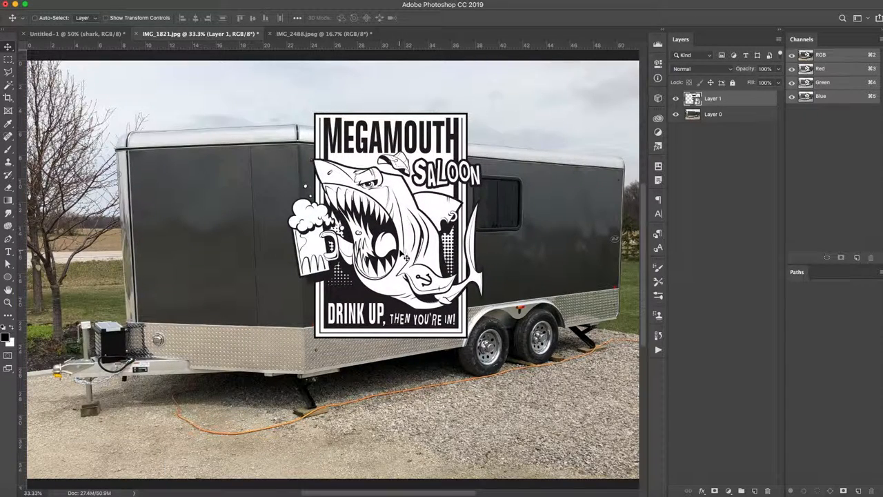
key("ctrl+t")
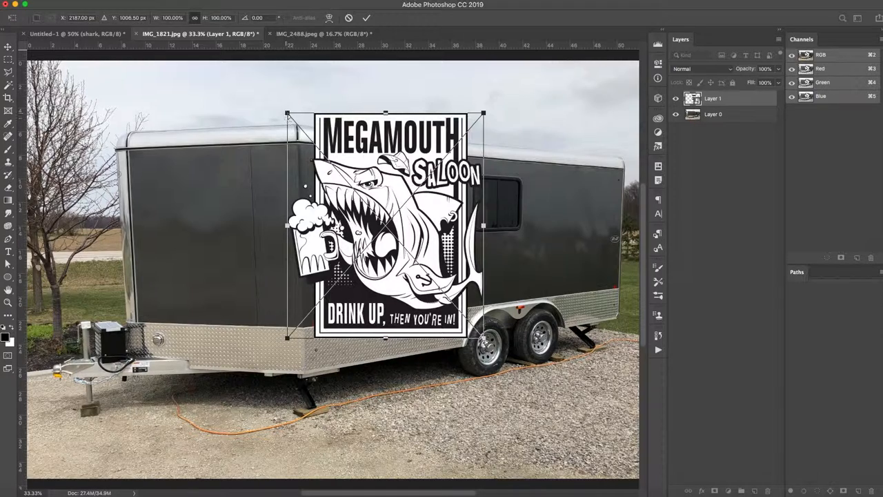
left_click_drag(287, 112, 146, 23)
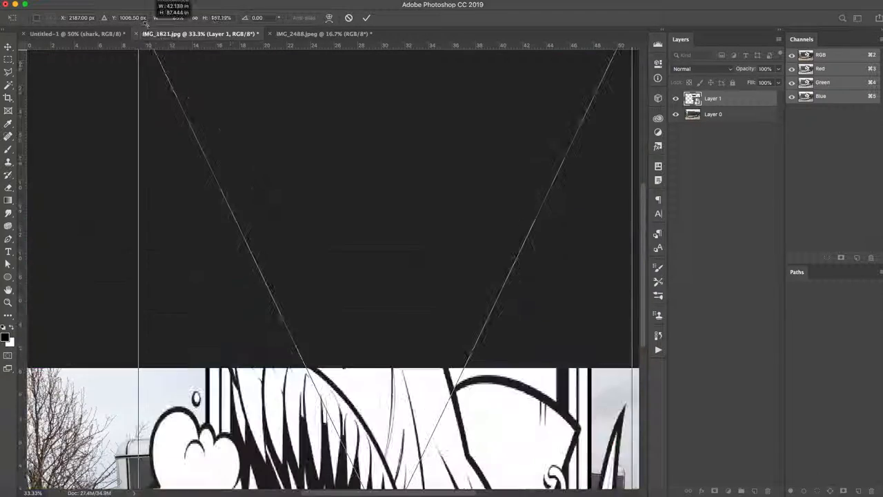
left_click_drag(310, 373, 321, 224)
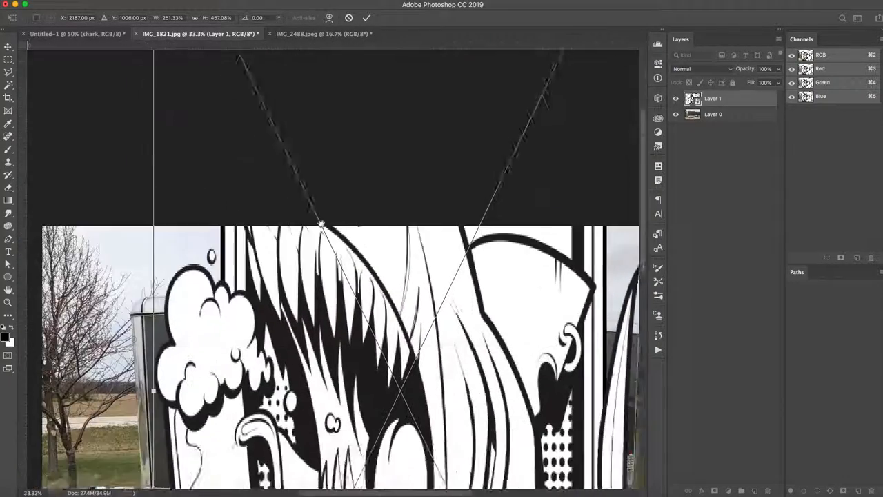
scroll(356, 408, "down", 3)
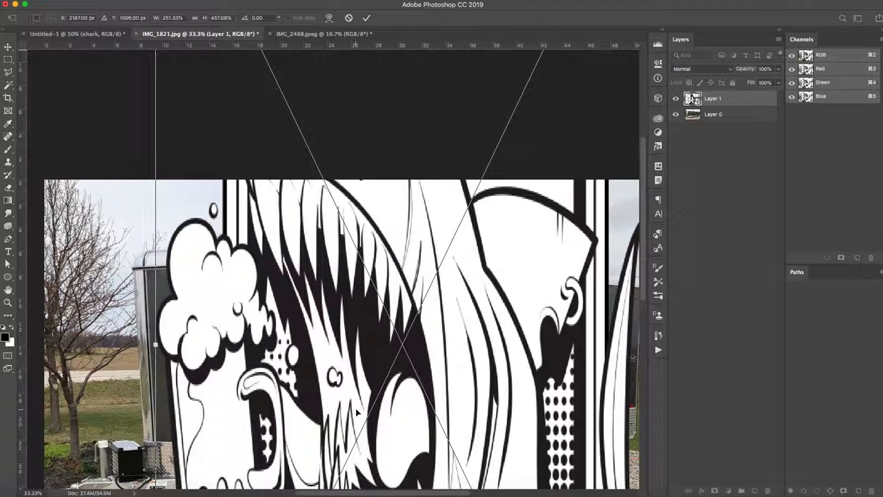
key("super+z")
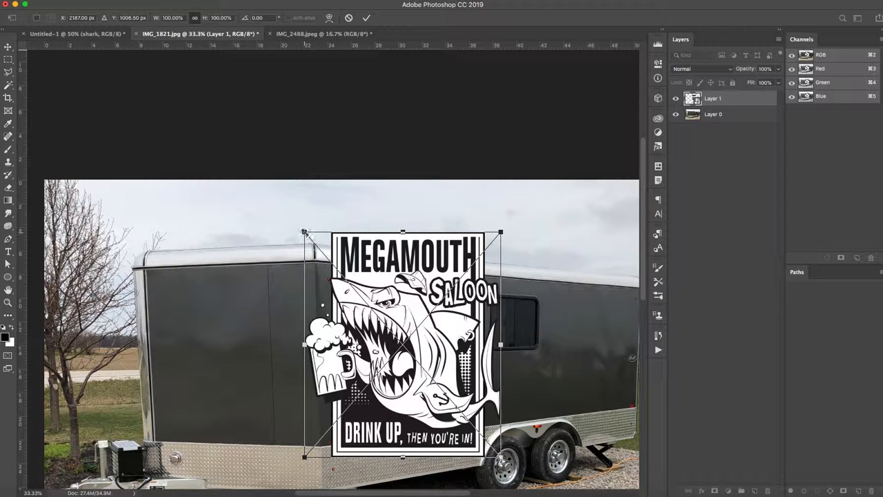
Reposition the poster and scale it proportionally to about 65% so it fits between the trailer's corner edge and the window.
left_click_drag(354, 275, 329, 246)
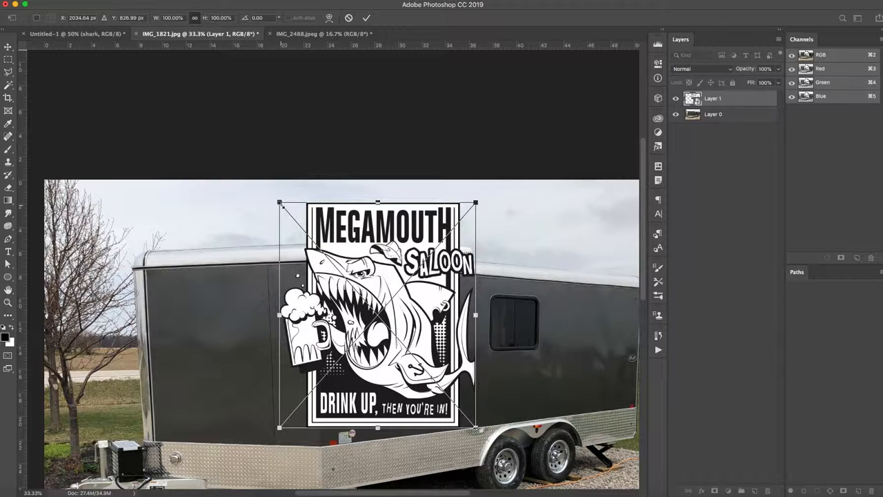
mouse_move(278, 202)
left_mouse_down()
mouse_move(359, 286)
mouse_move(279, 203)
left_mouse_up()
left_click_drag(279, 202, 347, 282)
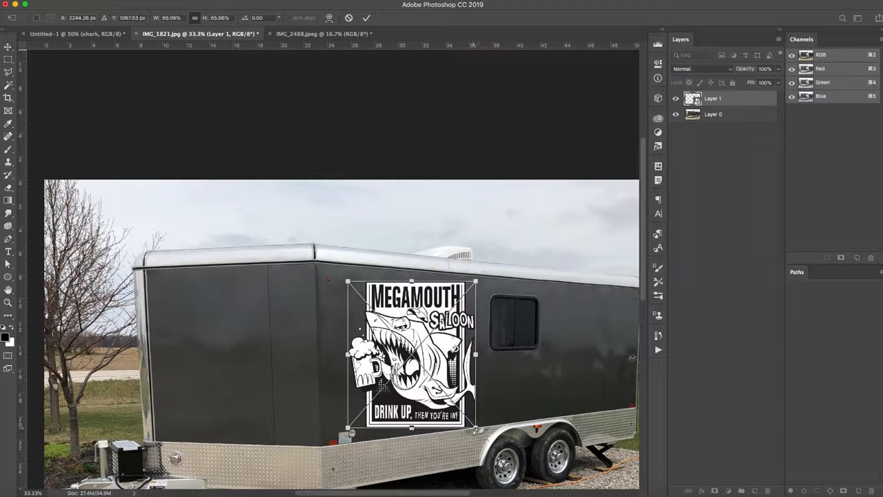
Distort the poster's corners individually to follow the perspective of the trailer's side wall, and apply the transform.
left_click_drag(476, 429, 472, 417)
left_click_drag(476, 282, 471, 285)
left_click_drag(349, 279, 347, 275)
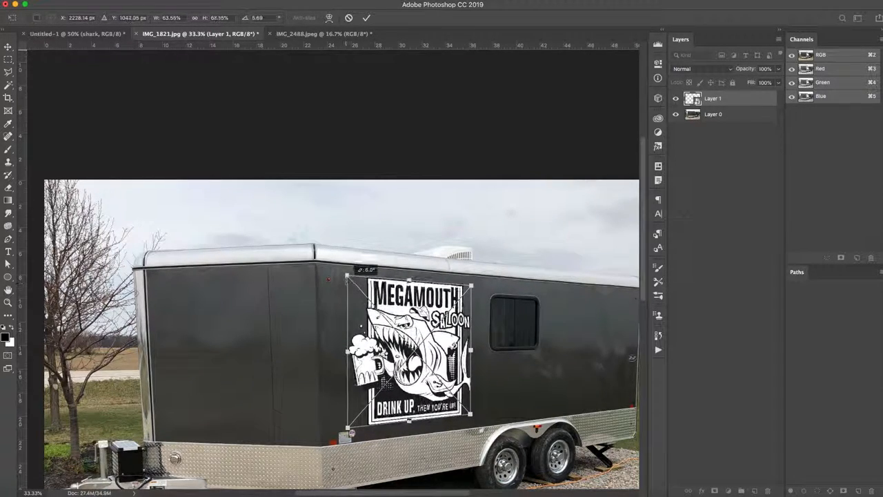
left_click_drag(350, 429, 350, 429)
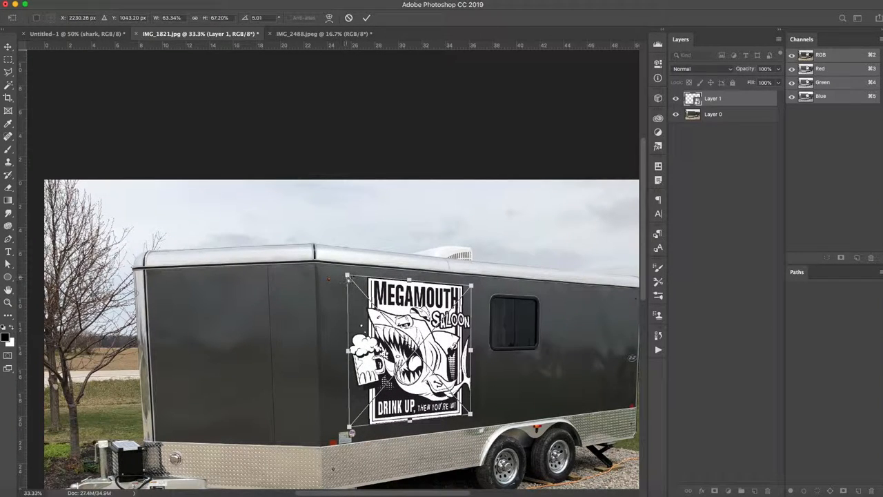
left_click_drag(350, 276, 345, 276)
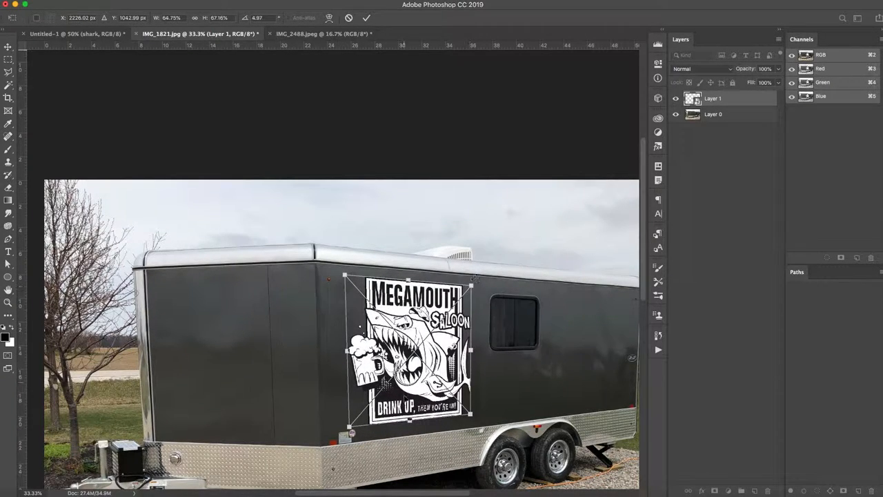
left_click_drag(471, 414, 476, 418)
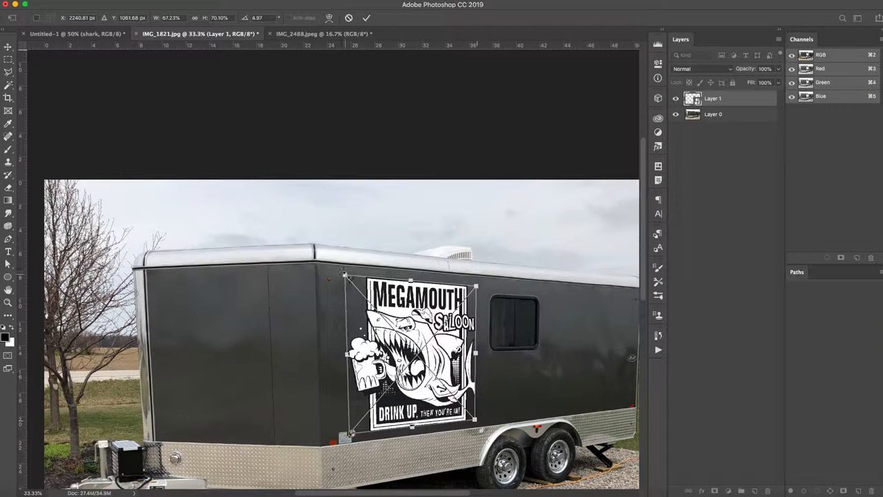
left_click_drag(345, 275, 342, 276)
left_click_drag(345, 355, 340, 369)
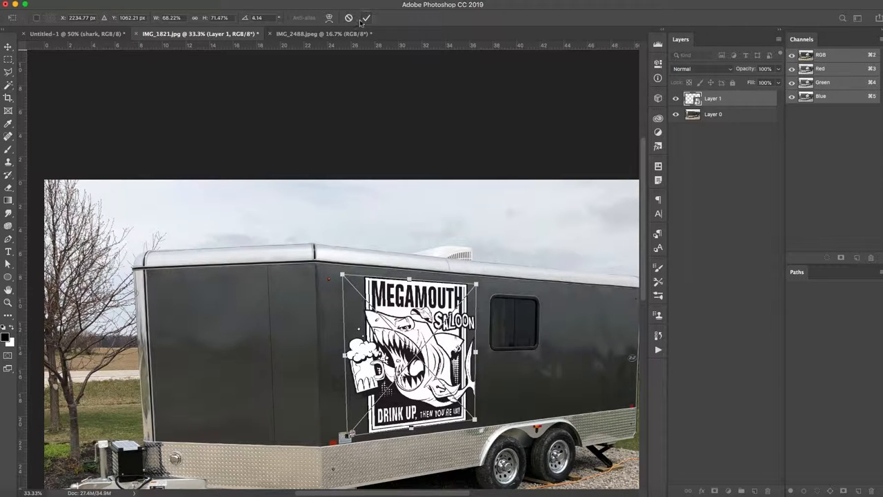
key("Return")
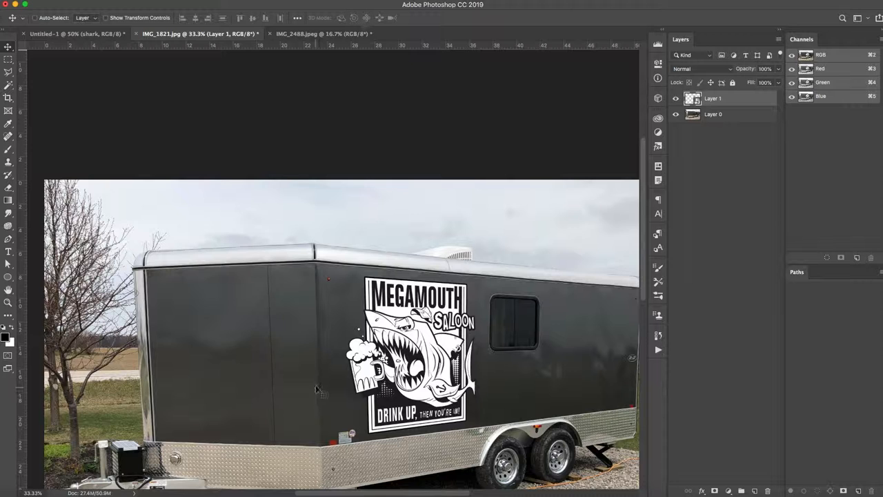
Duplicate the poster layer and move the copy onto the trailer's angled front panel.
mouse_move(409, 354)
left_mouse_down()
mouse_move(285, 338)
mouse_move(409, 338)
left_mouse_up()
left_click_drag(695, 100, 756, 491)
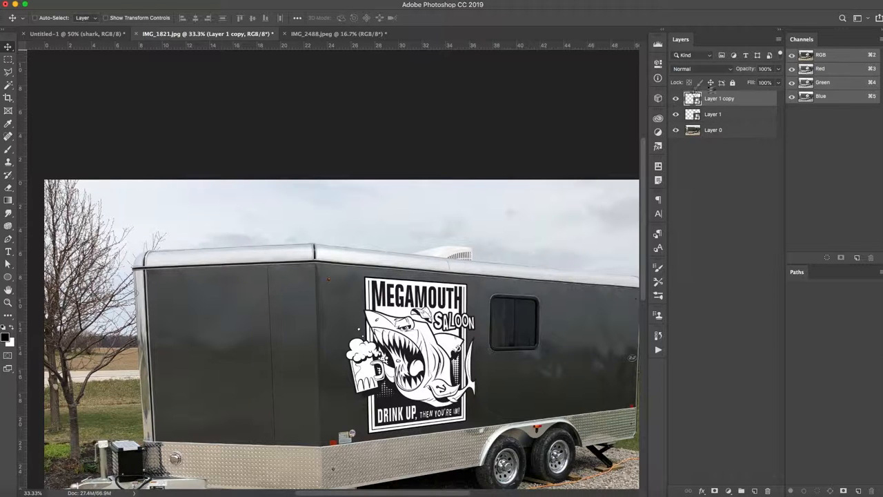
left_click_drag(410, 358, 233, 359)
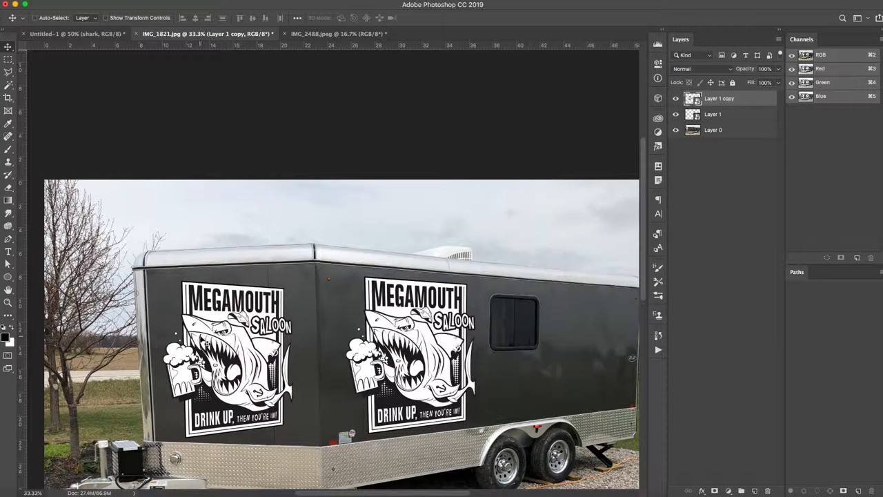
Free Transform the copied poster and distort its corners to follow the perspective of the trailer's front panel.
key("super")
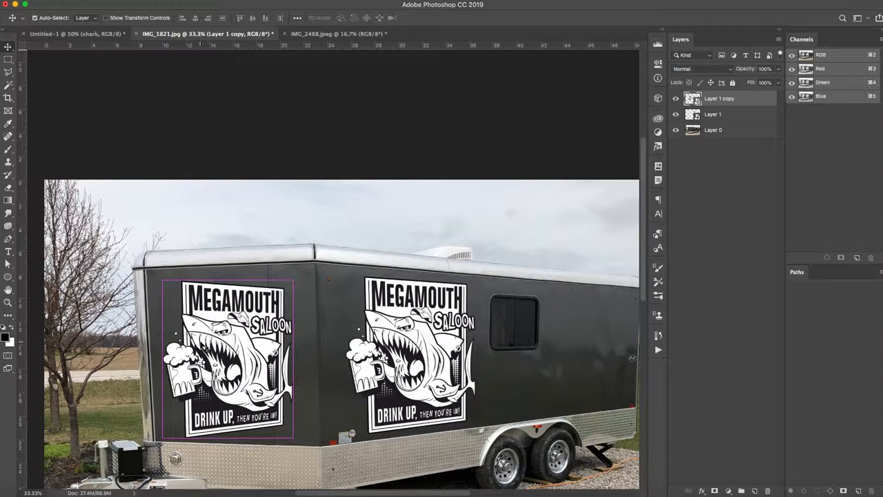
key("super+t")
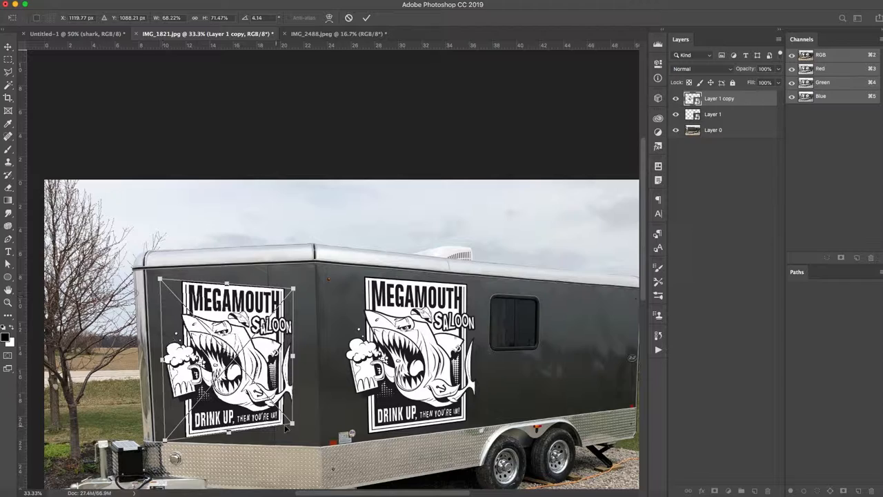
left_click_drag(293, 424, 296, 442)
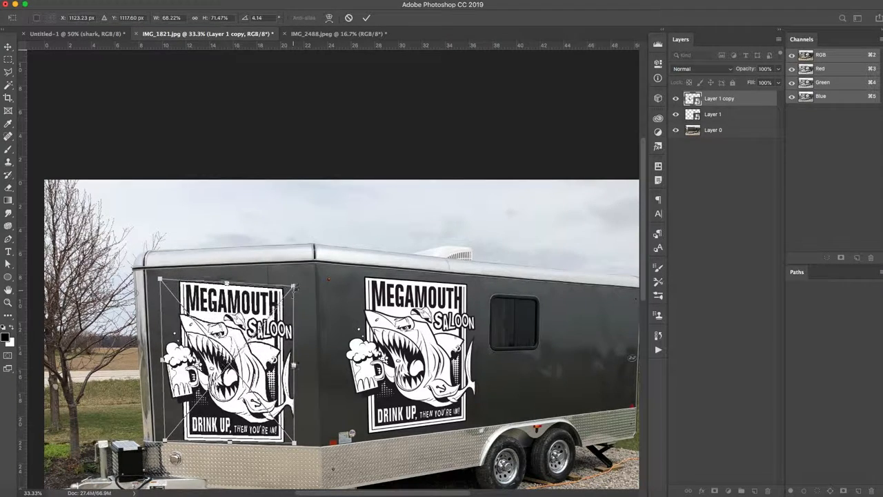
left_click_drag(293, 285, 294, 276)
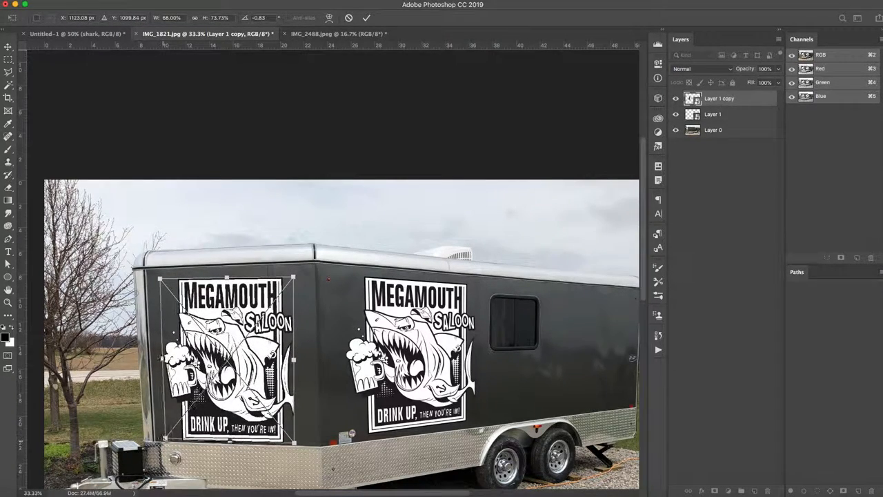
left_click_drag(158, 276, 161, 280)
left_click_drag(219, 279, 223, 278)
left_click_drag(294, 444, 294, 440)
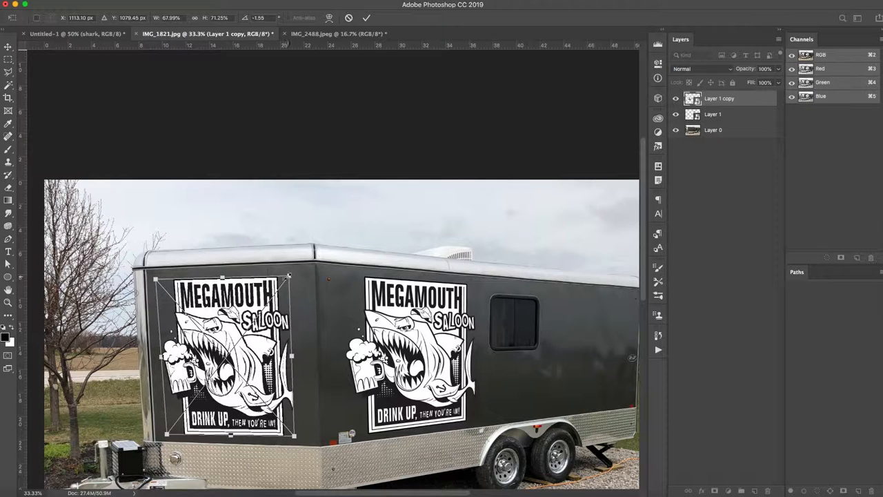
left_click_drag(288, 275, 291, 276)
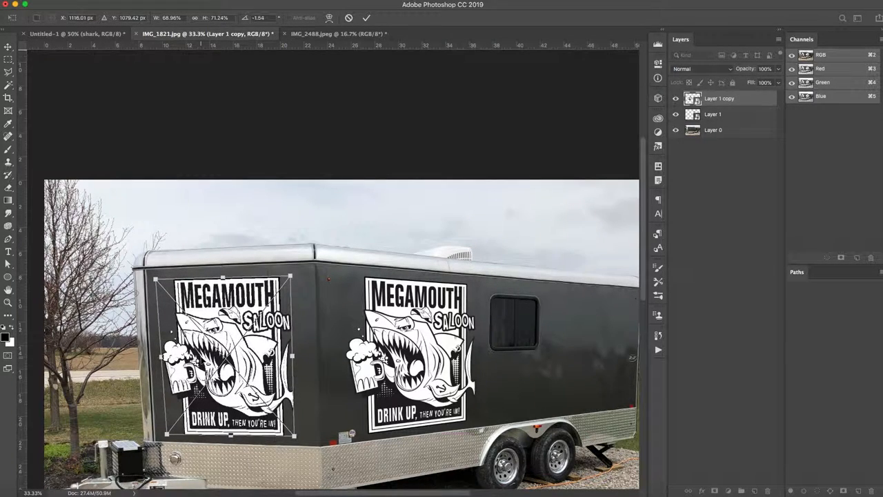
Shift the copied poster slightly toward the trailer's corner edge, fine-tune its corners and apply the transform.
left_click_drag(228, 355, 232, 357)
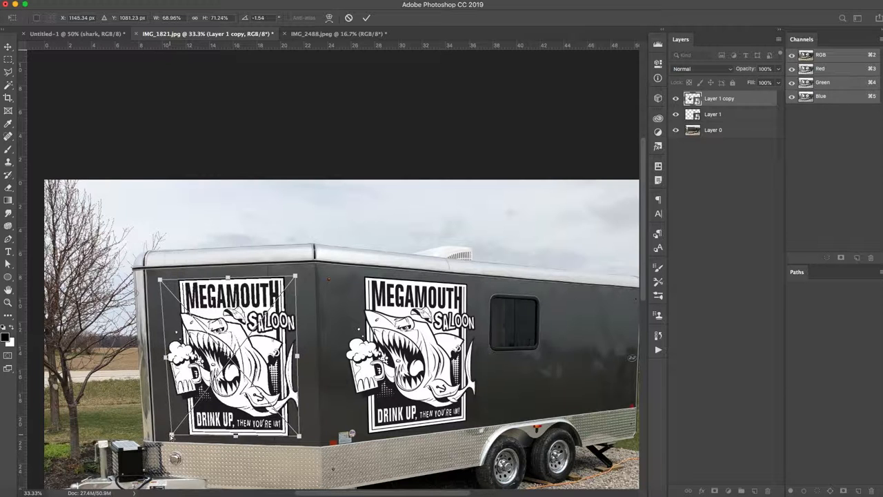
left_click_drag(171, 436, 171, 435)
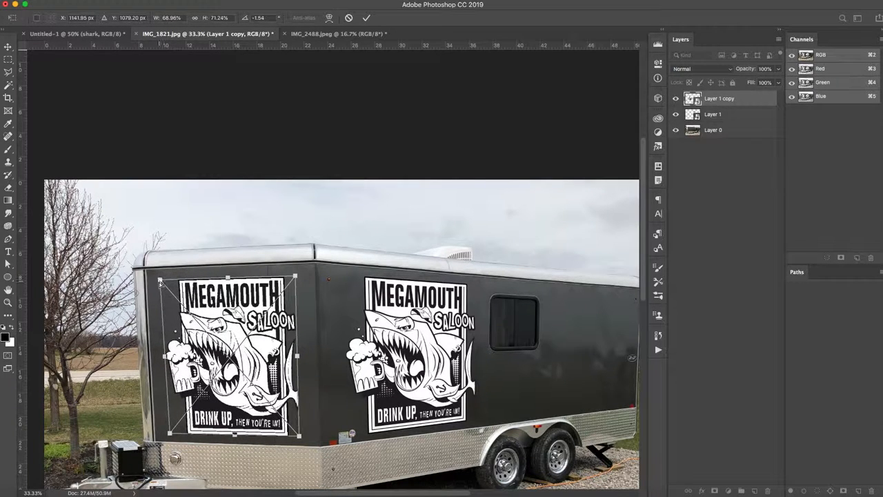
left_click_drag(159, 281, 161, 279)
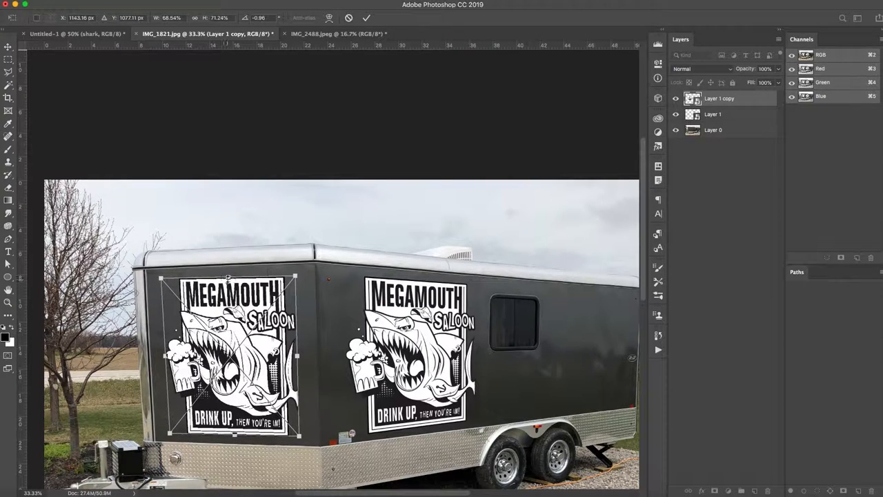
mouse_move(228, 280)
left_mouse_down()
mouse_move(117, 286)
mouse_move(325, 284)
mouse_move(213, 283)
mouse_move(234, 282)
mouse_move(225, 280)
mouse_move(229, 288)
left_mouse_up()
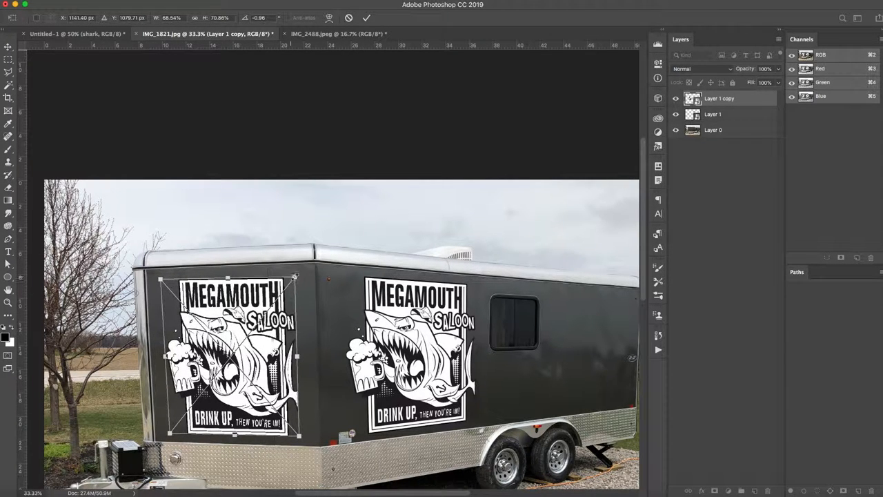
left_click_drag(296, 277, 296, 287)
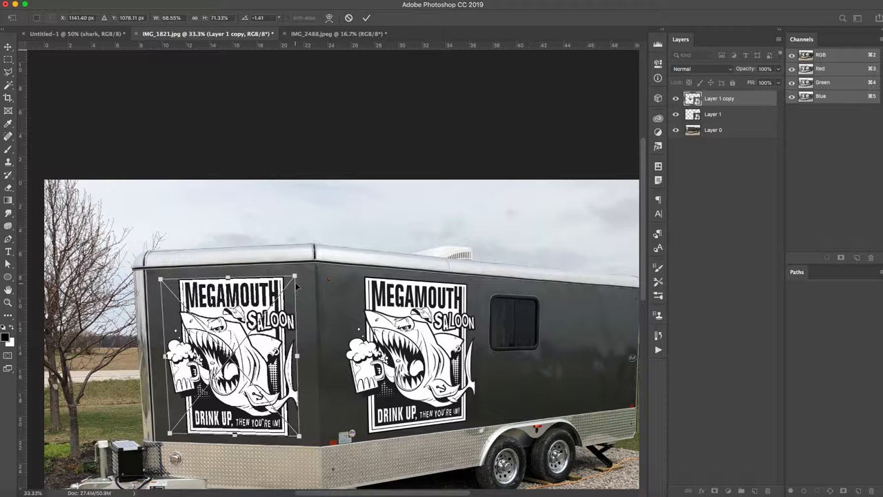
key("Return")
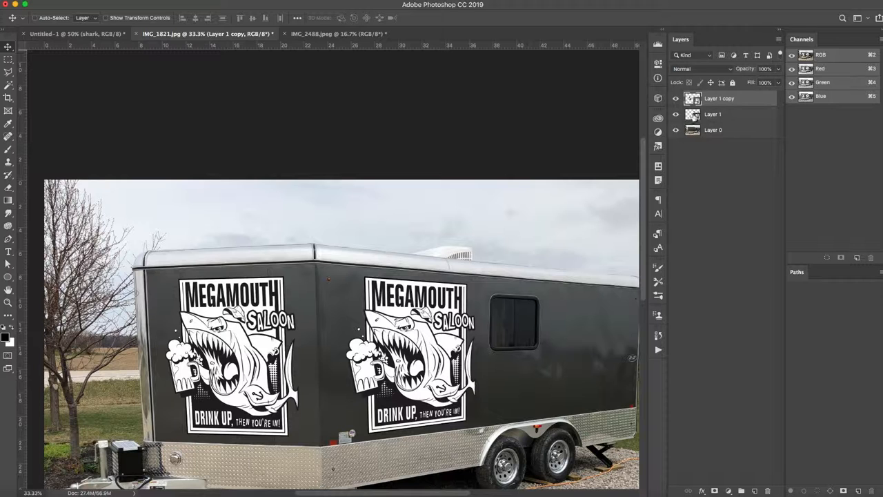
Open the Smart Object contents of Layer 1 and select the white insides of all the SALOON letters with the Magic Wand.
double_click(692, 114)
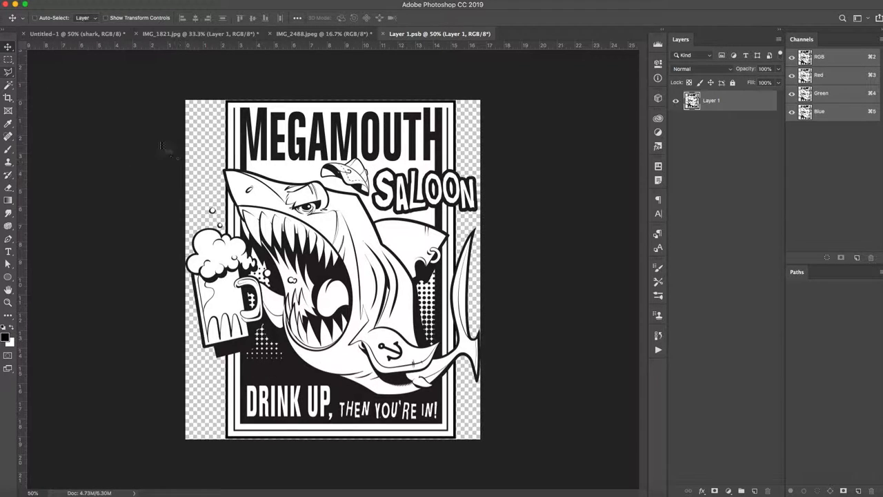
key("w")
left_click(384, 192)
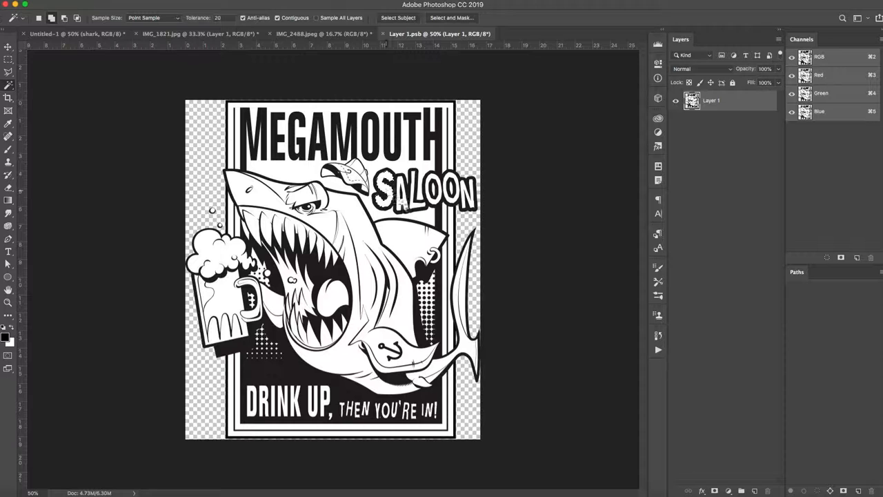
left_click(403, 199, "shift")
left_click(417, 200, "shift")
left_click(433, 197, "shift")
left_click(450, 199, "shift")
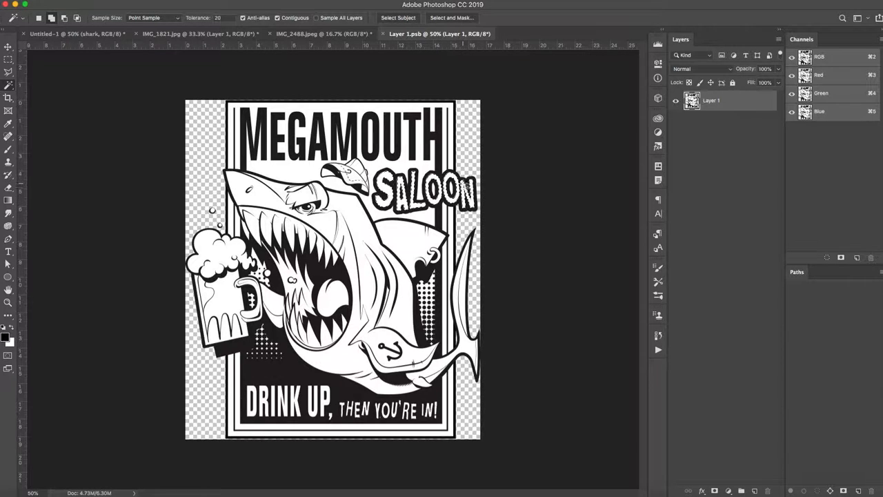
left_click(463, 194, "shift")
Fill the selected insides of the SALOON letters with medium gray #878787.
key("alt+shift+c")
left_click(531, 382)
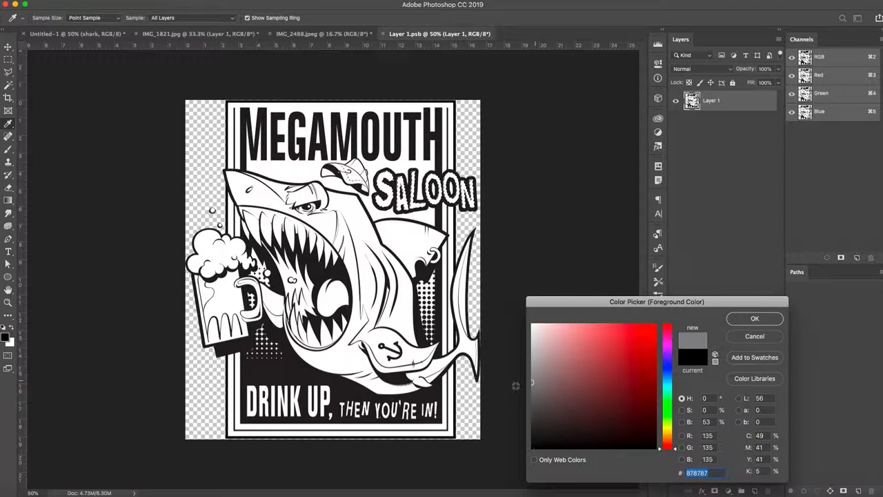
key("Return")
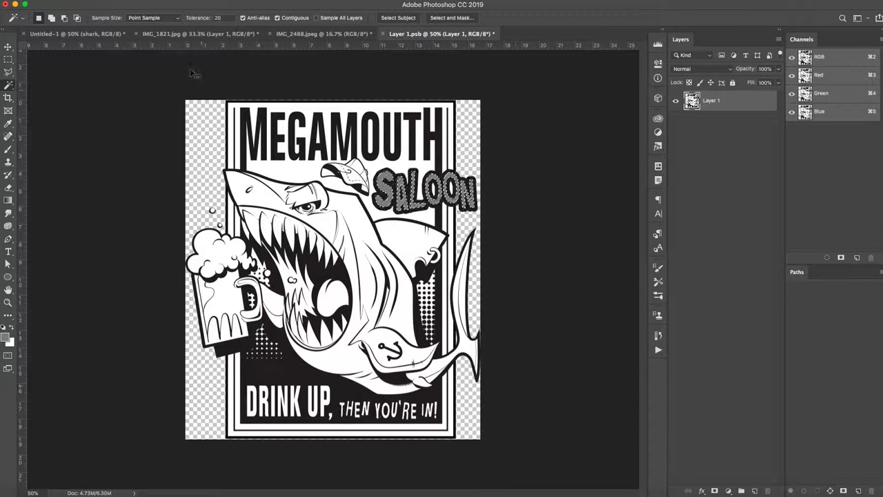
Save the edited Smart Object contents and close the Layer 1.psb document.
left_click(69, 0)
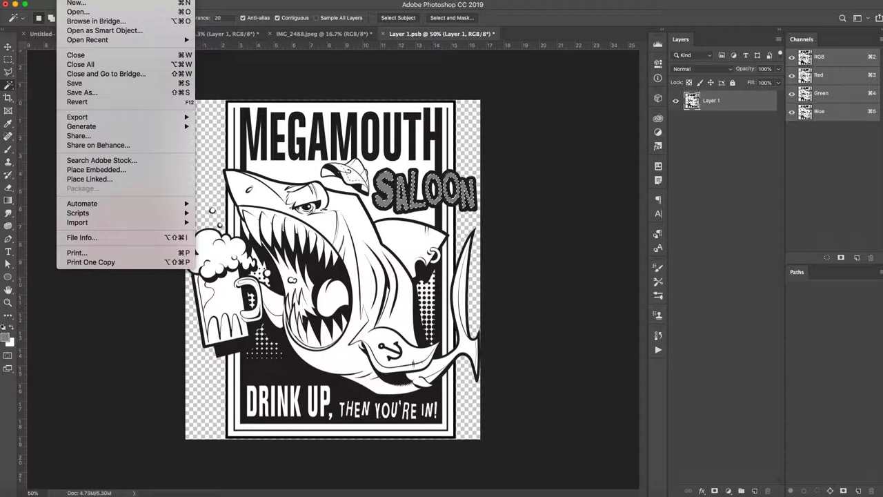
left_click(74, 83)
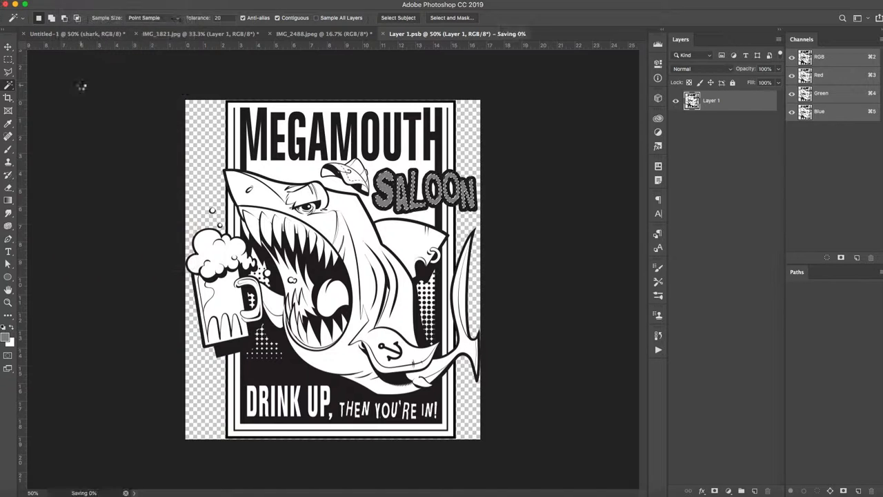
left_click(73, 1)
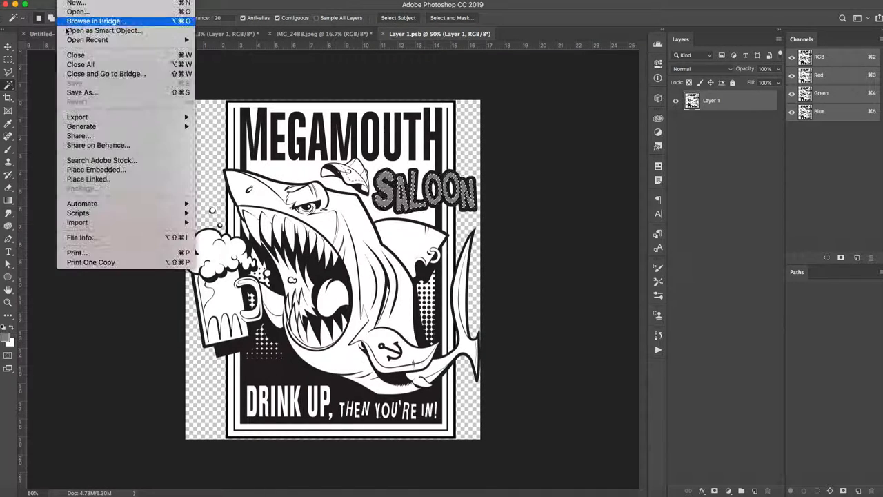
left_click(74, 57)
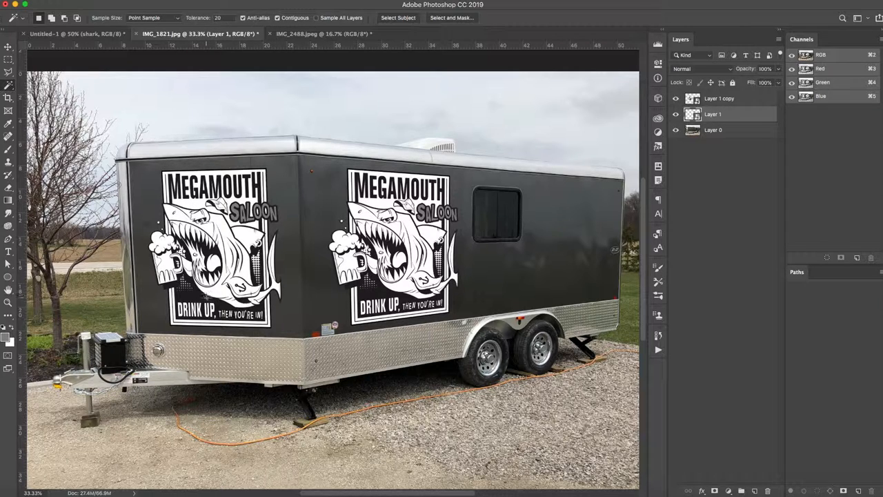
left_click(65, 4)
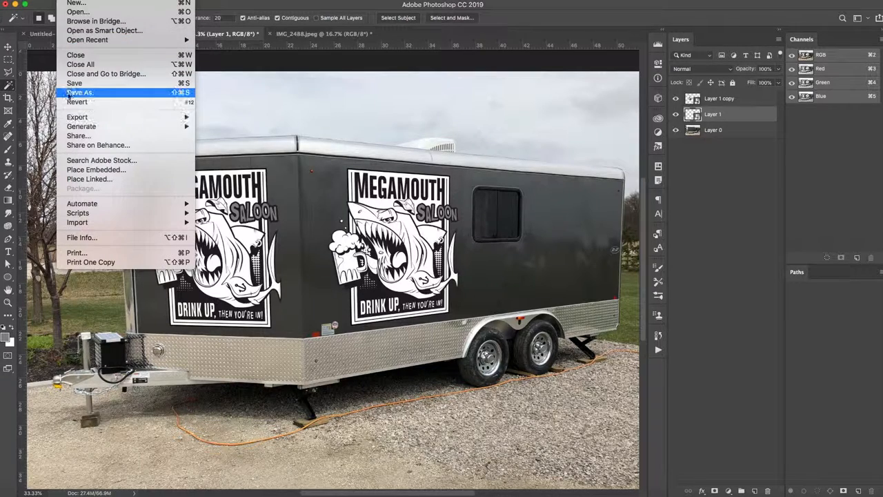
left_click(76, 93)
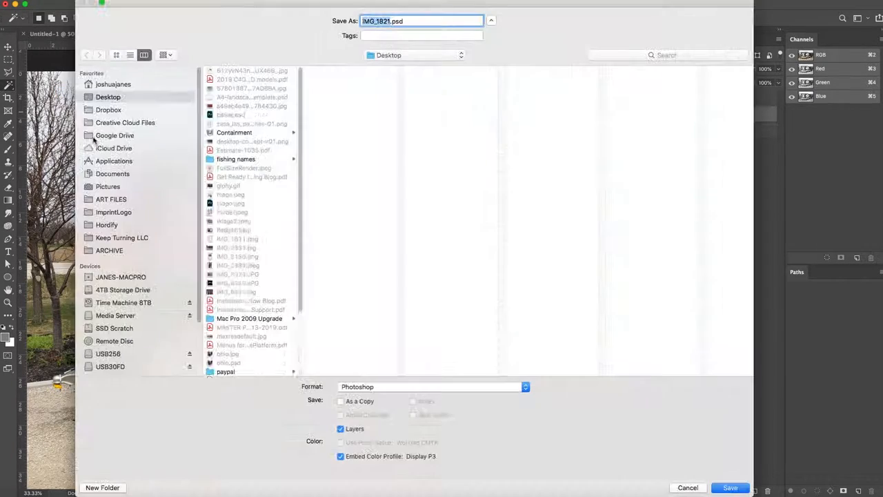
left_click(687, 488)
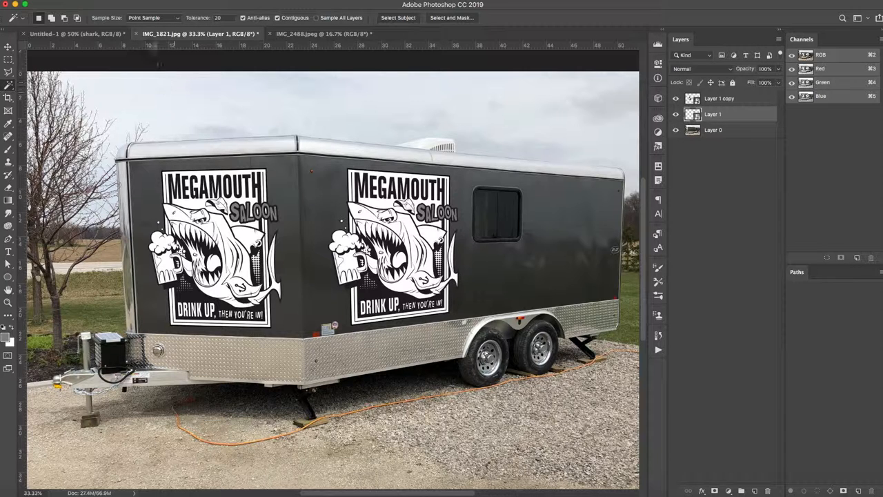
Paste the poster artwork into the IMG_2488.jpeg bottle photo and convert its layer to a Smart Object.
left_click(295, 38)
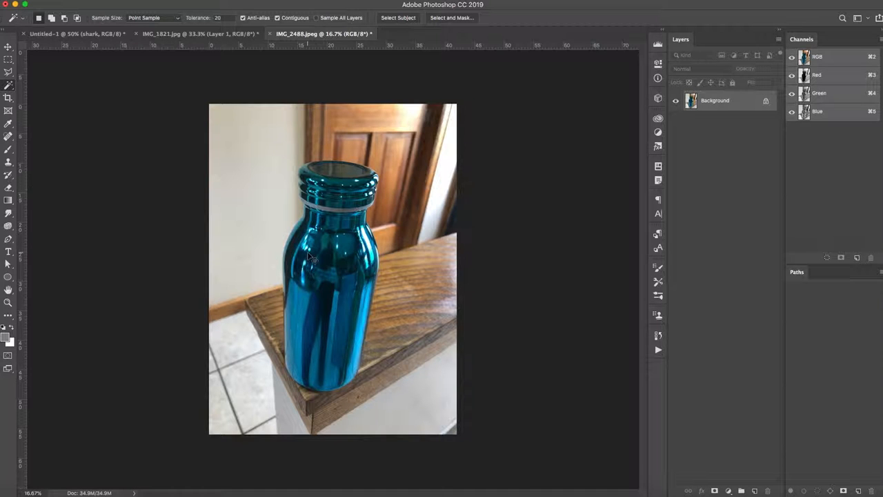
left_click_drag(312, 257, 315, 259)
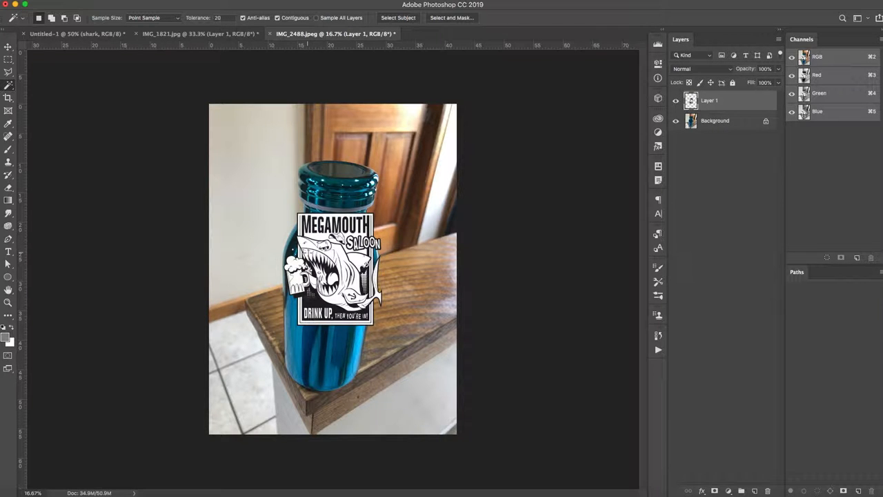
right_click(717, 105)
left_click(726, 202)
right_click(723, 102)
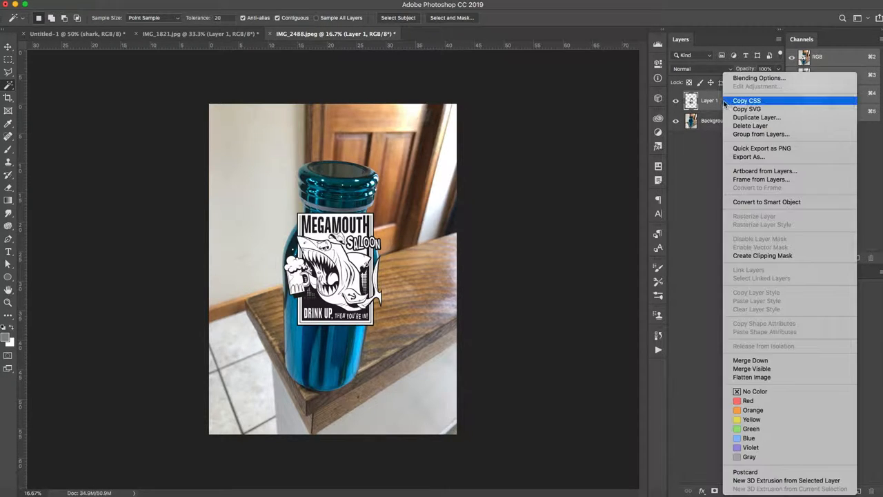
left_click(737, 204)
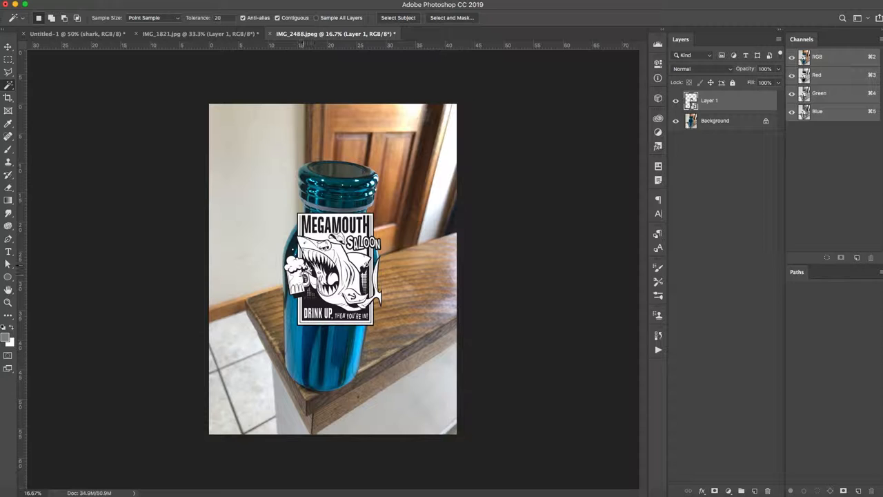
Free Transform the poster, moving it onto the bottle's lower body and rotating it about 7° to match the bottle's tilt.
key("super+t")
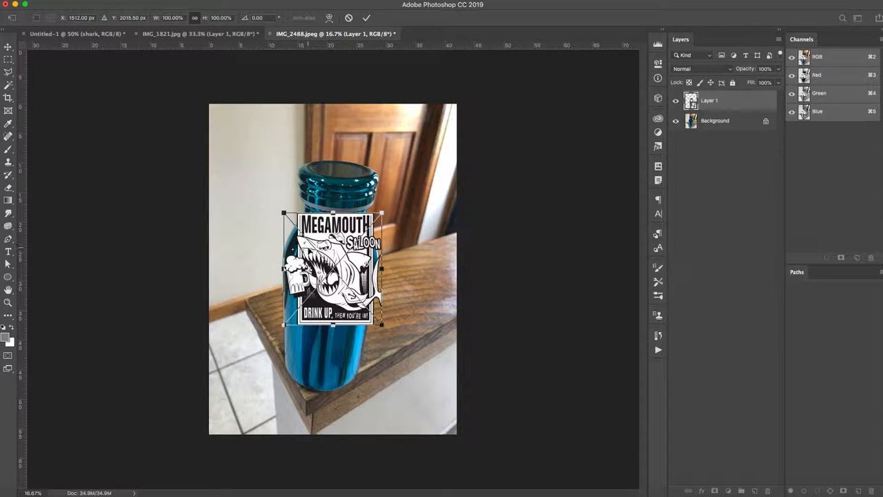
left_click_drag(316, 248, 307, 282)
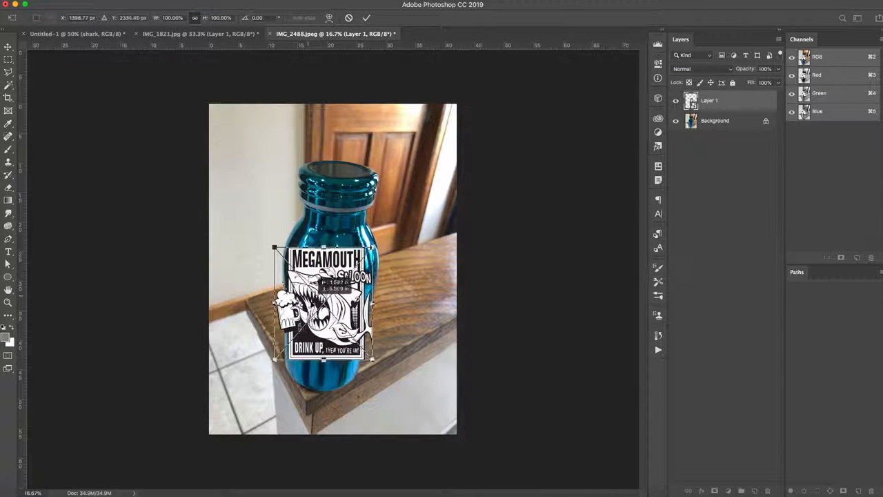
left_click_drag(270, 247, 275, 241)
key("super+equal")
key("super+equal")
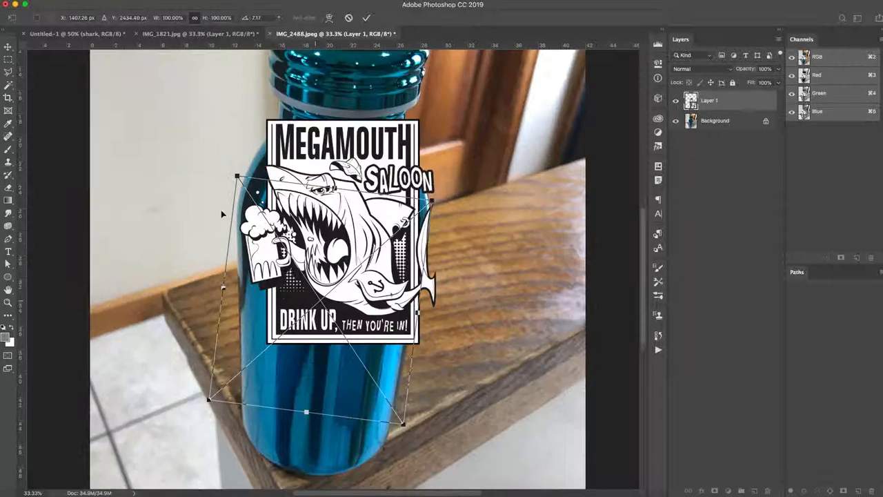
mouse_move(238, 178)
left_mouse_down()
mouse_move(242, 187)
mouse_move(237, 177)
left_mouse_up()
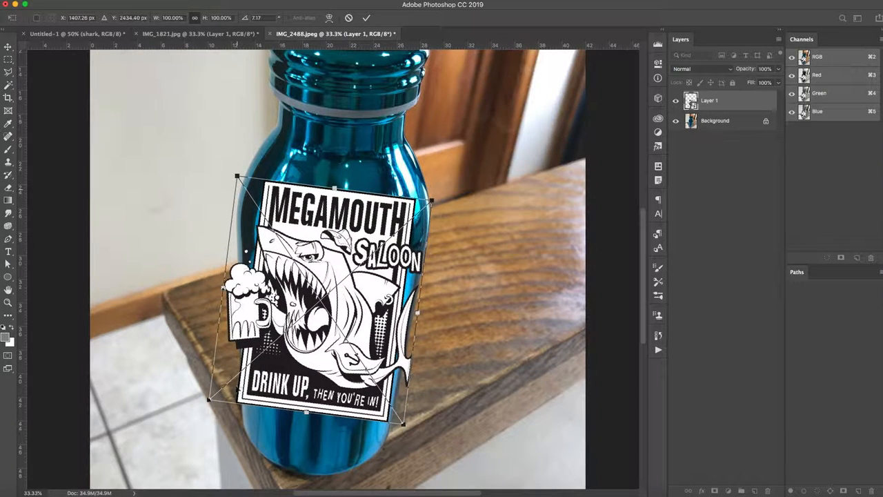
Distort the poster's corners to the bottle's taper, scale it down to fit the bottle's width and nudge it into place.
mouse_move(209, 402)
left_mouse_down()
mouse_move(228, 412)
mouse_move(225, 403)
left_mouse_up()
left_click_drag(403, 425, 384, 420)
left_click_drag(431, 200, 430, 201)
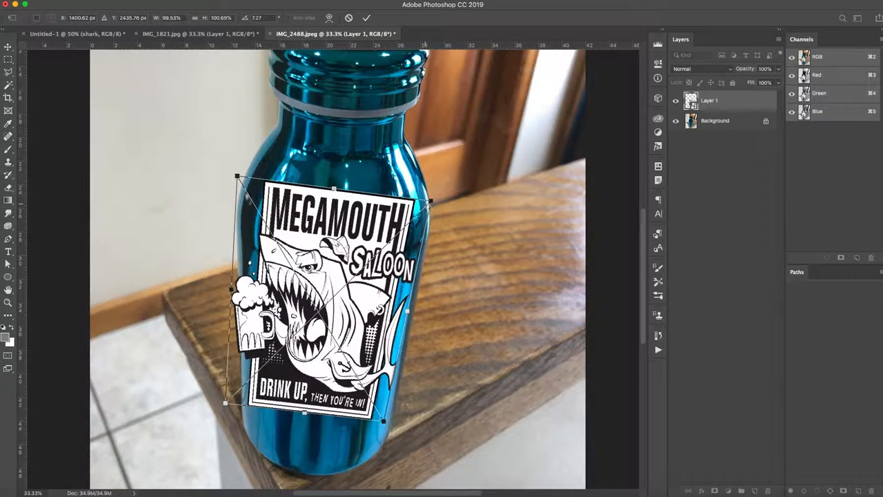
left_click_drag(237, 177, 239, 205)
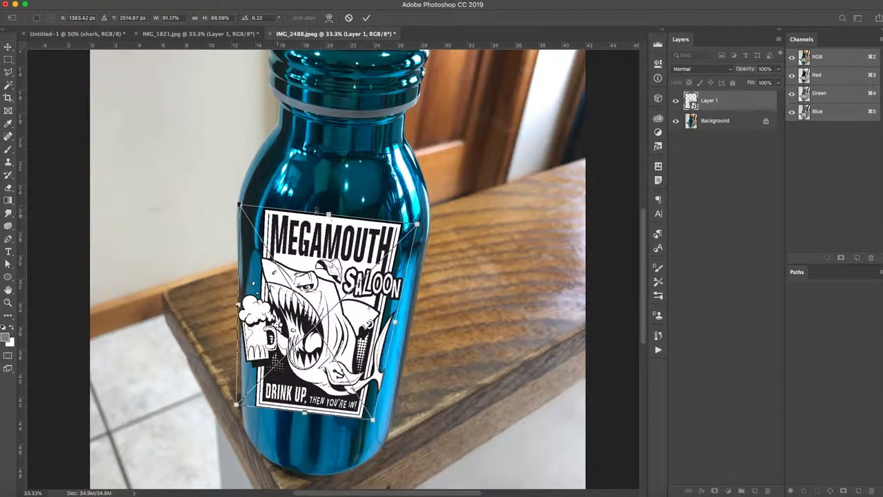
left_click_drag(329, 215, 327, 240)
left_click_drag(237, 319, 244, 319)
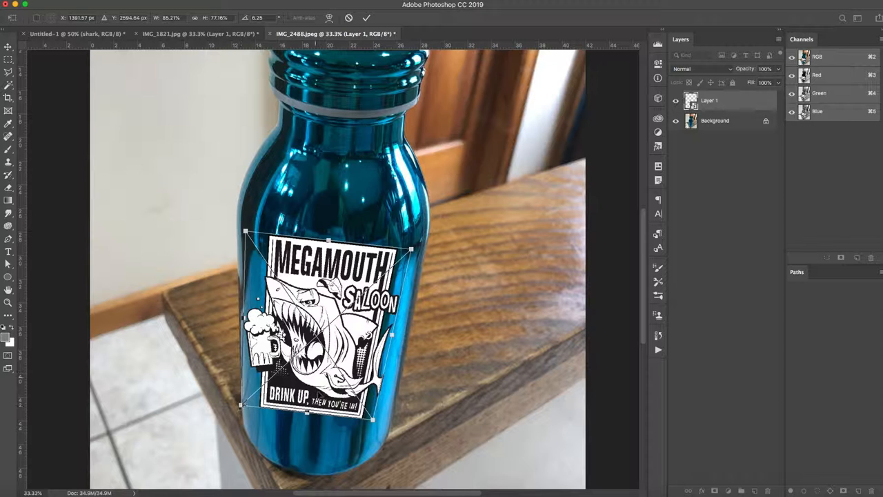
left_click_drag(309, 394, 311, 394)
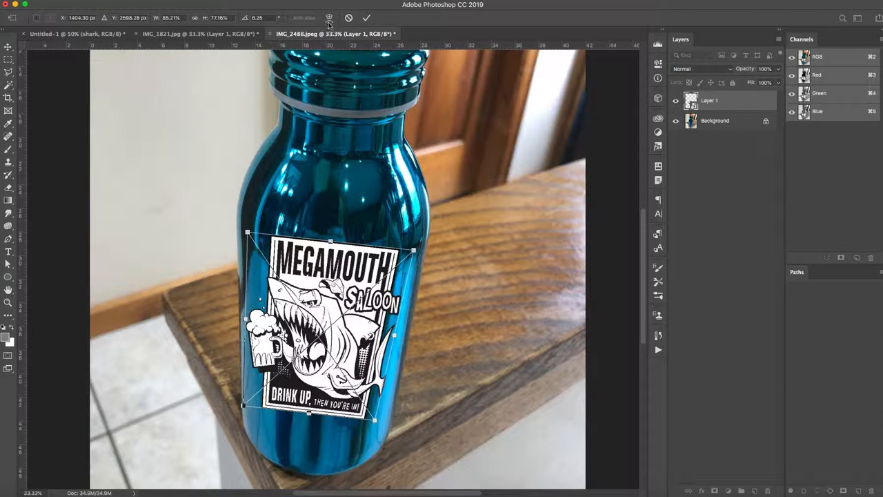
Try to bow the poster's upper and lower edges downward with a custom warp, and cancel the whole transform.
left_click(329, 18)
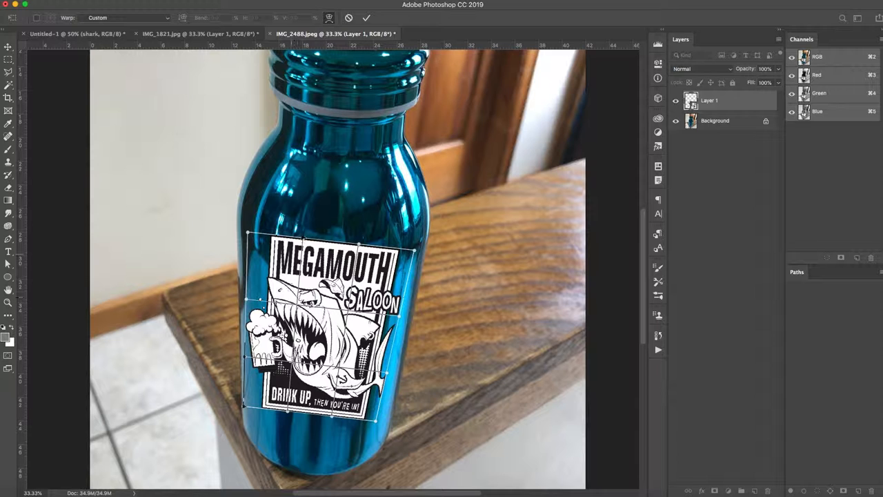
left_click_drag(304, 238, 312, 341)
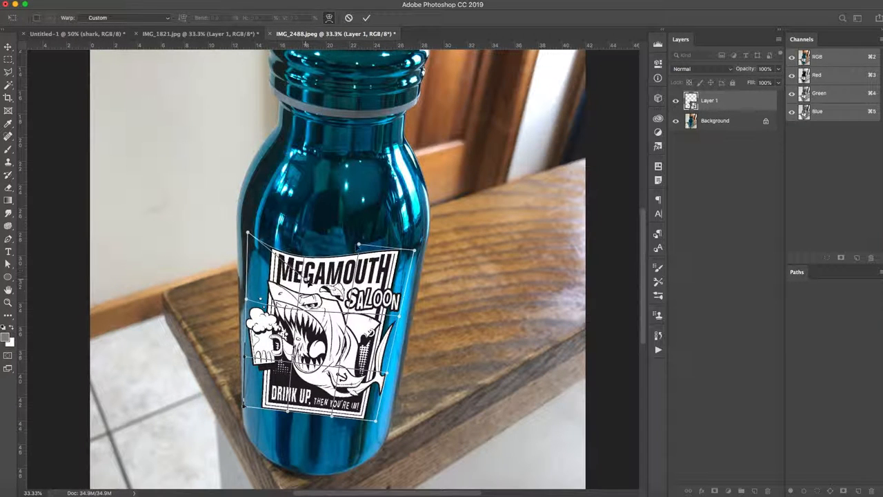
left_click_drag(359, 245, 356, 275)
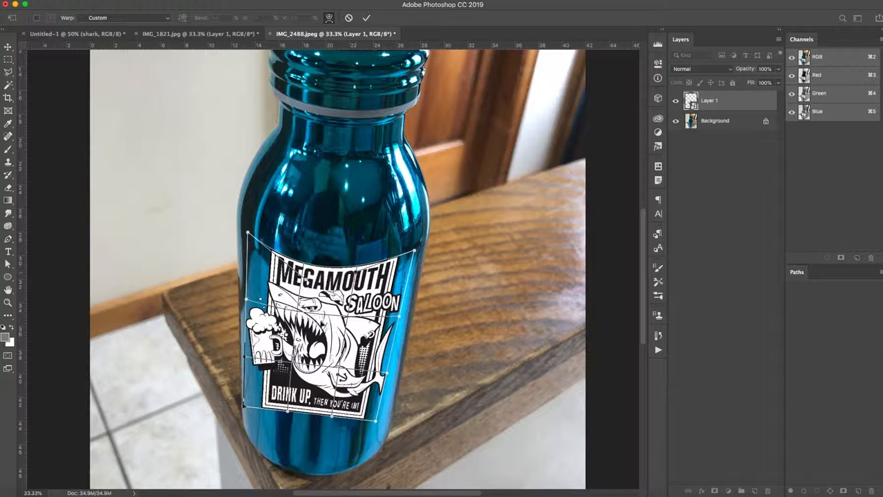
left_click_drag(322, 323, 333, 433)
left_click_drag(287, 413, 337, 446)
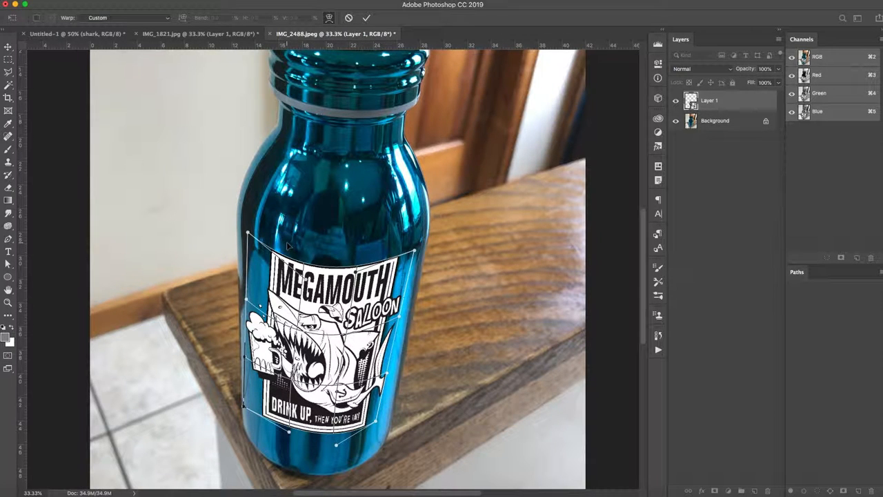
key("super+z")
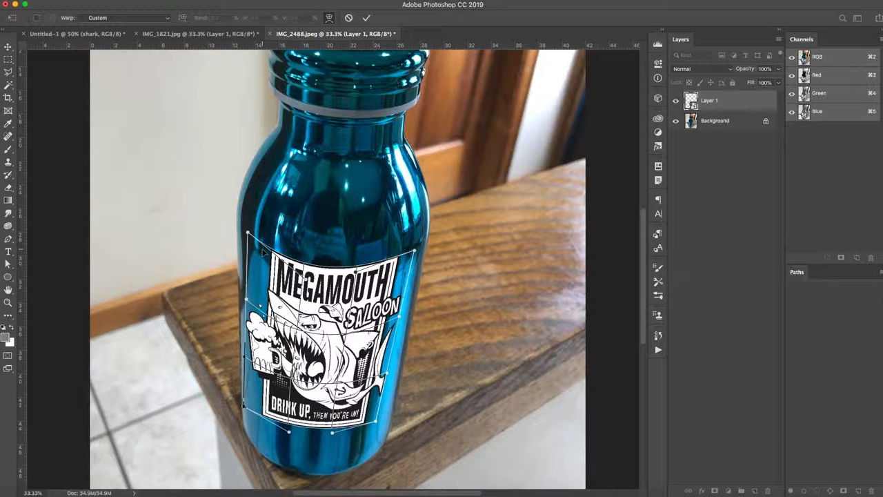
key("Escape")
Free Transform the poster onto the bottle's lower body again, rotating it about 8°, distorting its corners to the taper and scaling it down.
key("ctrl+t")
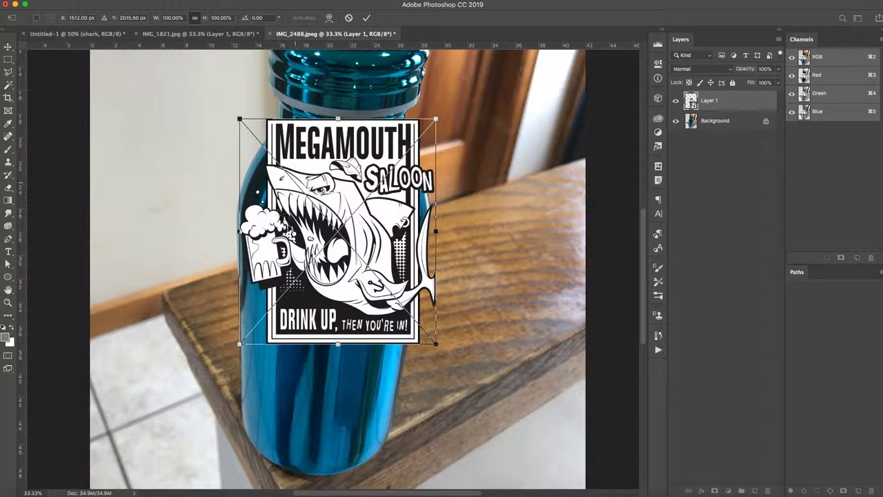
left_click_drag(241, 127, 248, 215)
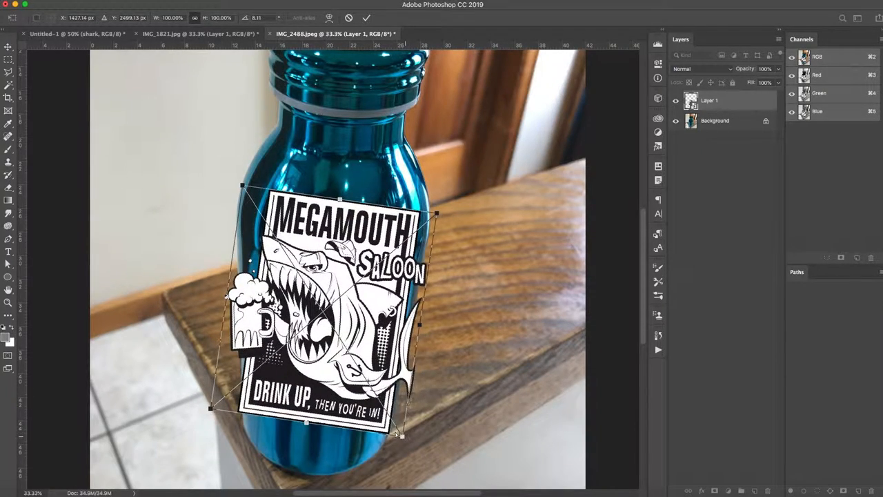
left_click_drag(405, 436, 384, 425)
left_click_drag(211, 408, 236, 404)
left_click_drag(241, 186, 239, 198)
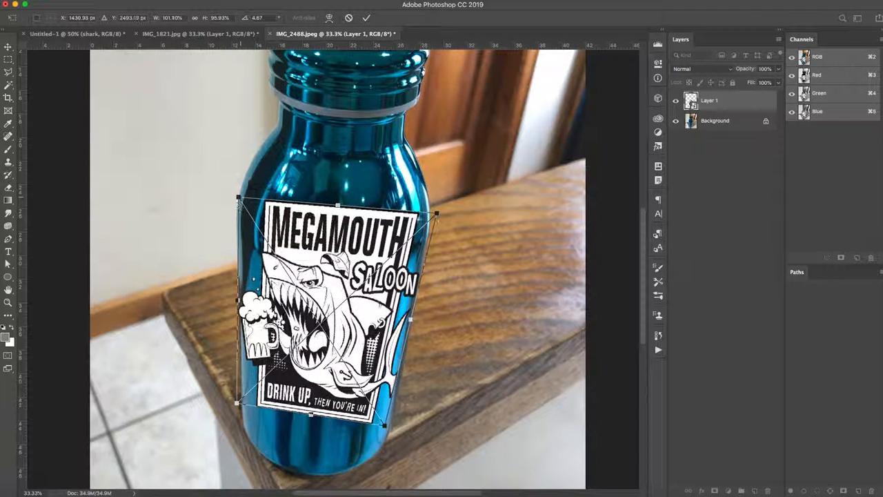
left_click_drag(433, 215, 433, 218)
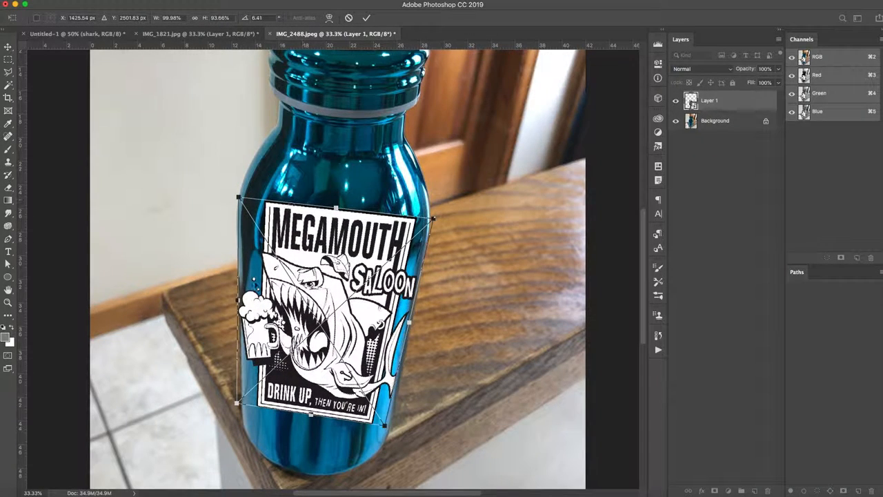
left_click_drag(237, 300, 321, 325)
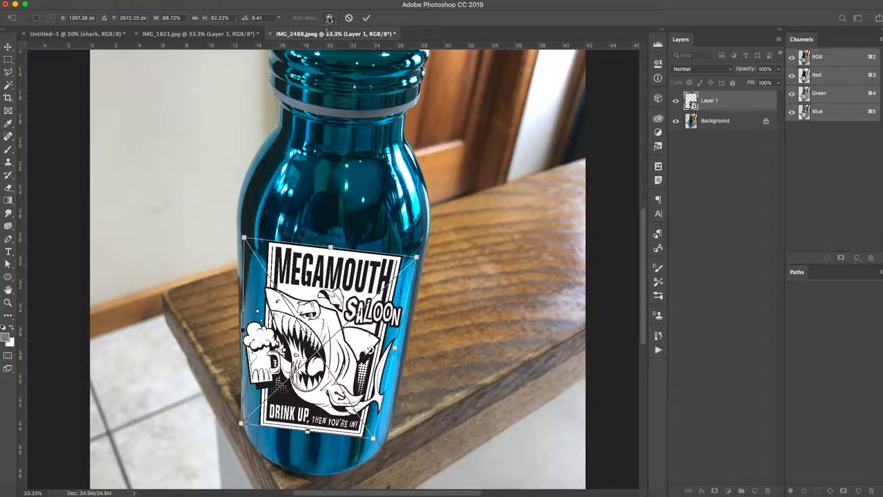
Apply an Arch warp to the poster on the bottle and set its bend to -30%.
left_click(329, 19)
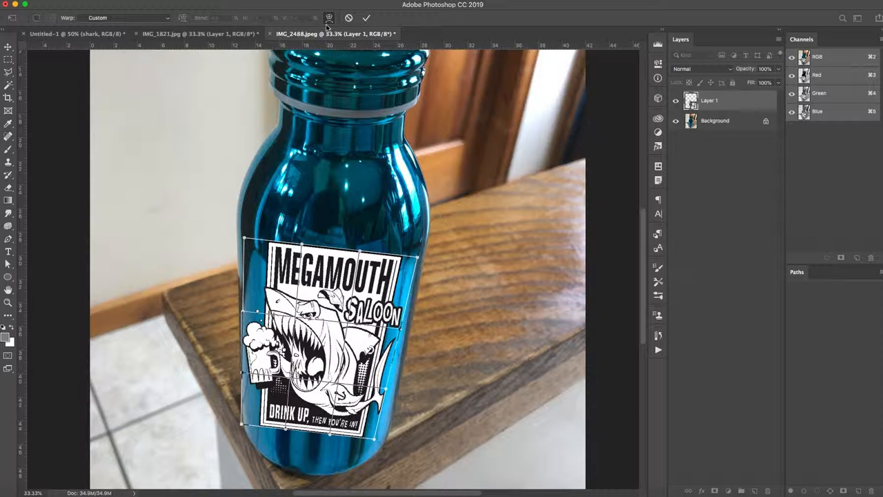
left_click(93, 19)
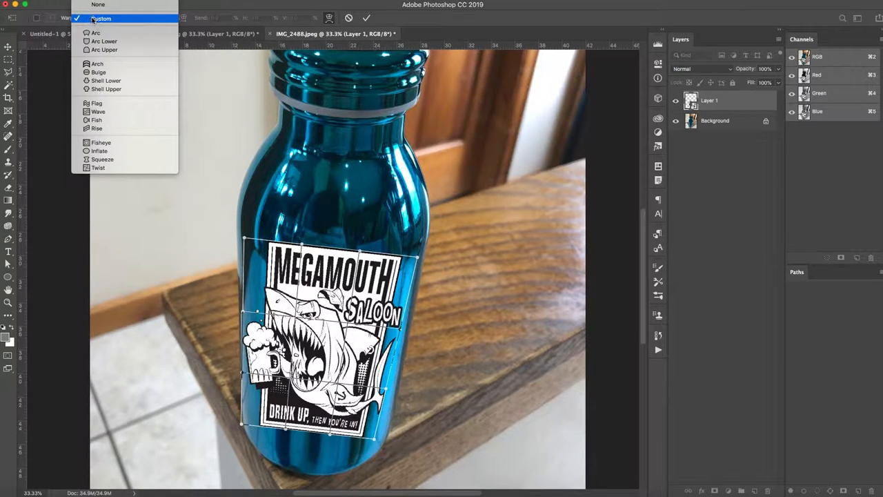
left_click(92, 65)
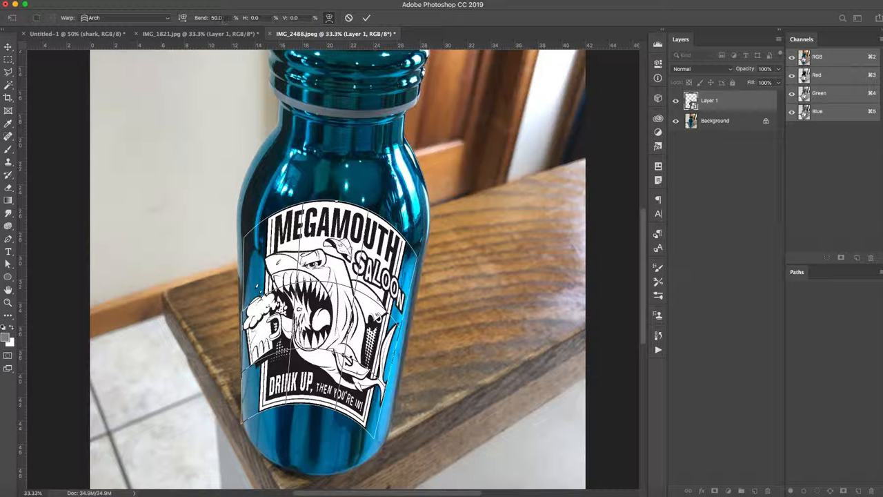
type("-3")
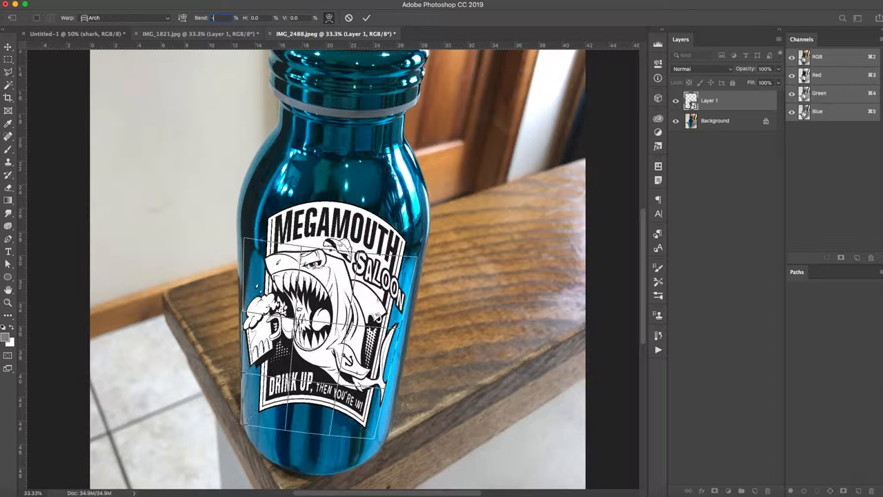
type("0")
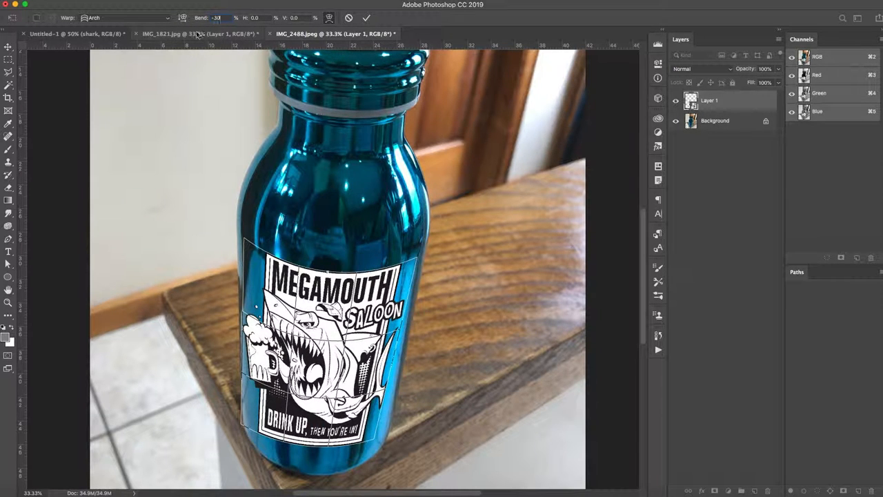
type(".1")
key("Return")
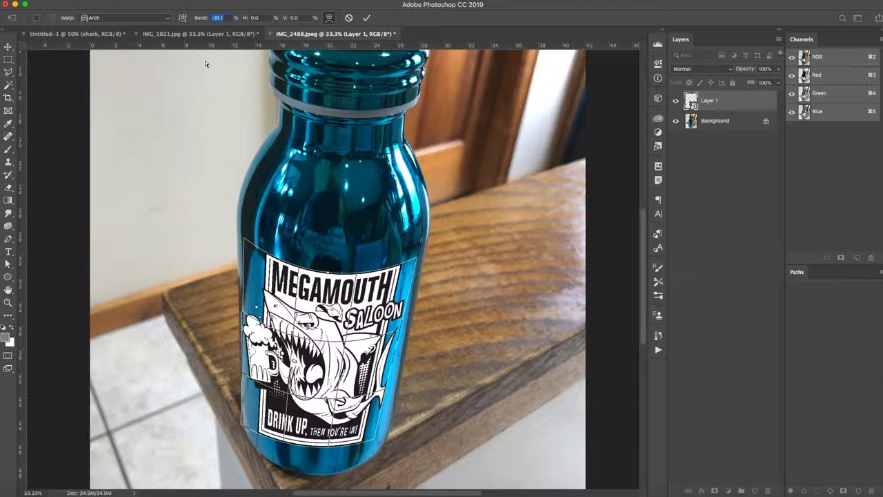
Deepen the Arch warp's downward curve to a bend of -46% and commit the transform.
key("Down")
key("Down")
key("Down")
key("Down")
key("Down")
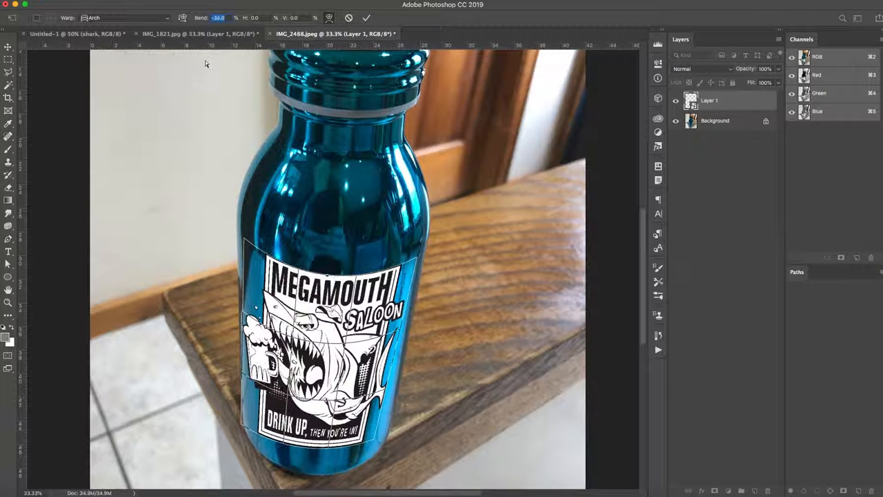
key("Down")
key("Down")
key("Down")
key("Down")
key("Down")
key("Down")
key("Down")
key("Down")
key("Down")
key("Down")
key("Down")
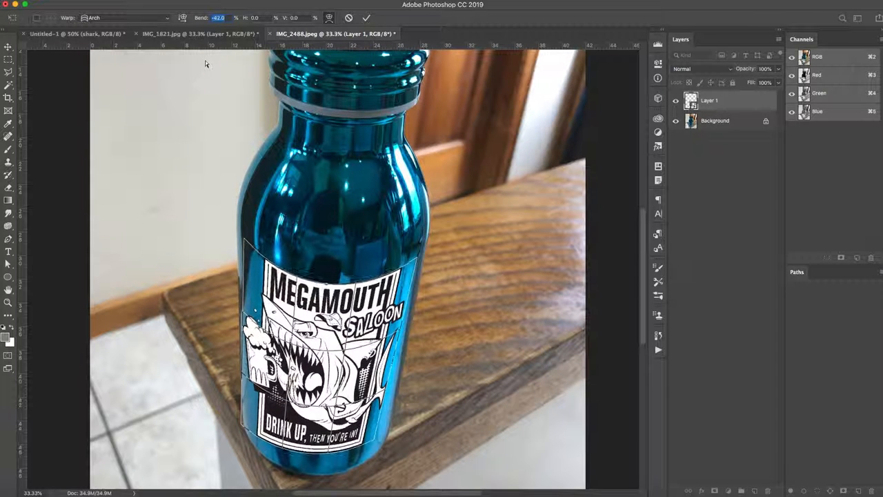
key("Up")
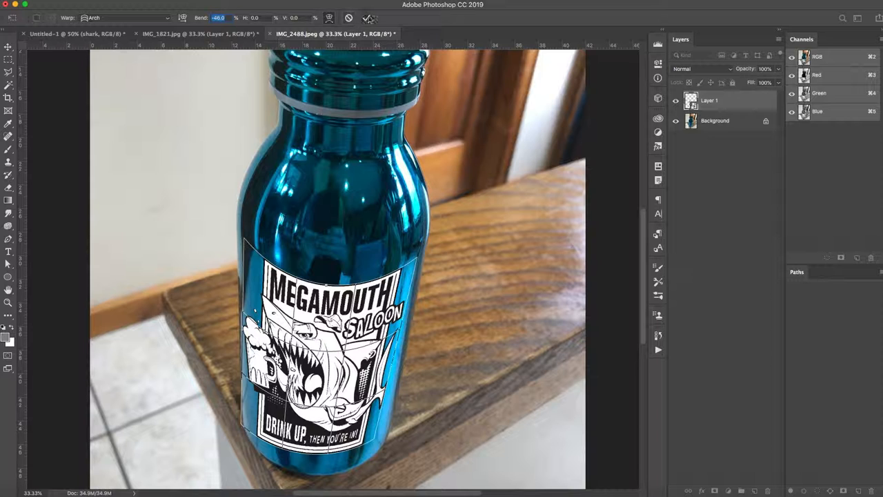
left_click(366, 18)
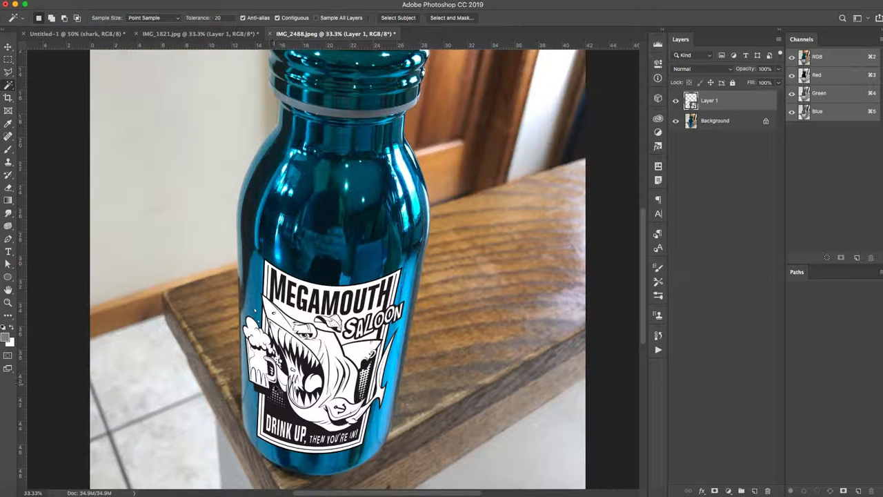
Free Transform the poster again, distorting its corners to follow the bottle's taper, and shift the arched artwork slightly down.
key("v")
left_click_drag(293, 365, 293, 365)
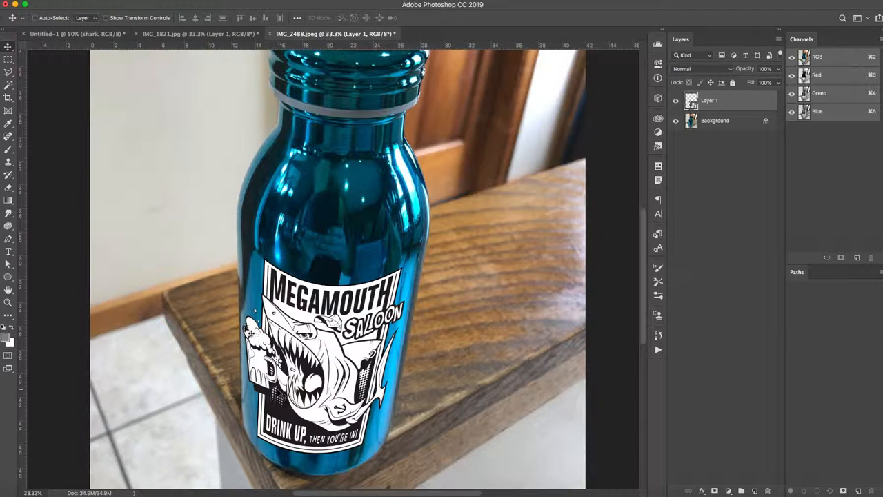
key("ctrl+t")
left_click_drag(236, 467, 247, 447)
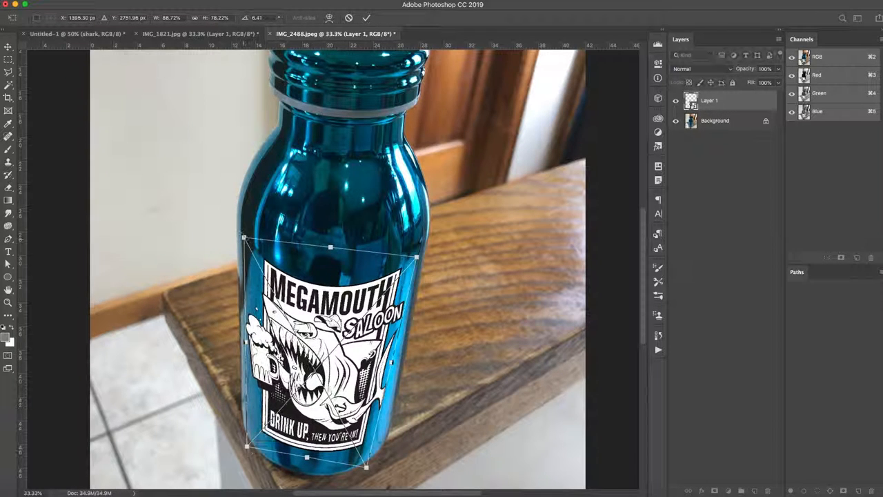
left_click_drag(244, 237, 240, 231)
left_click_drag(367, 468, 370, 464)
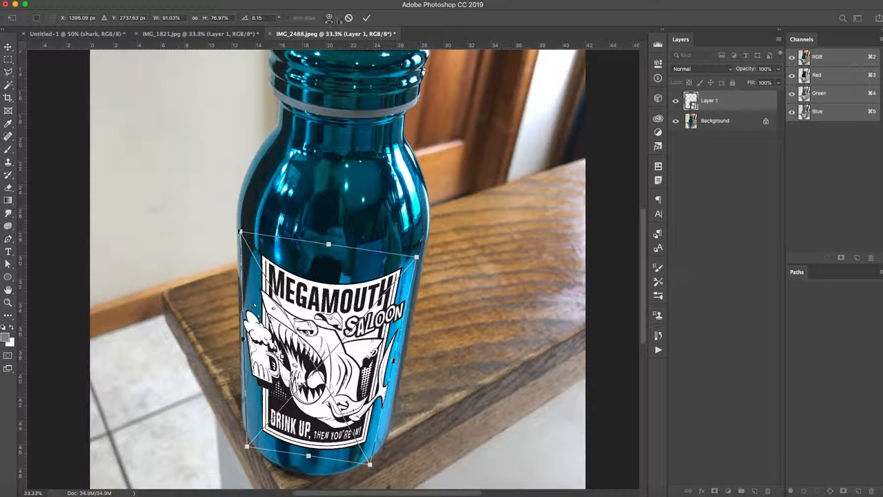
left_click(329, 18)
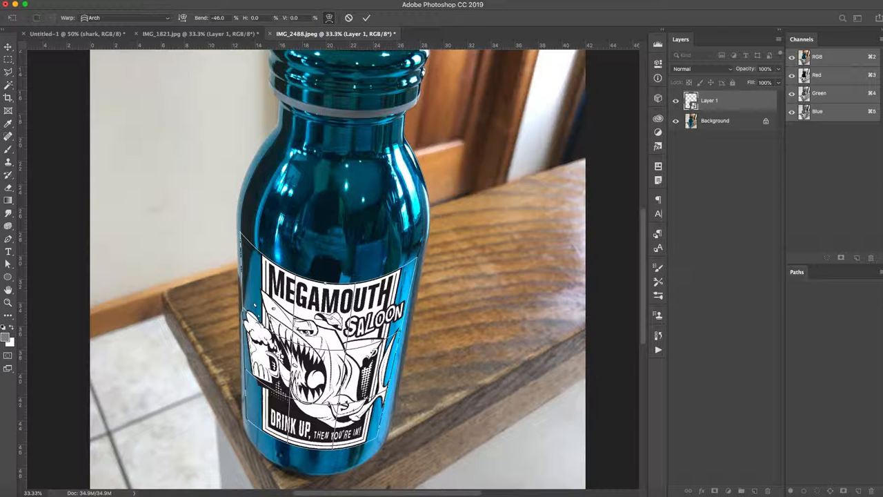
left_click_drag(276, 454, 287, 442)
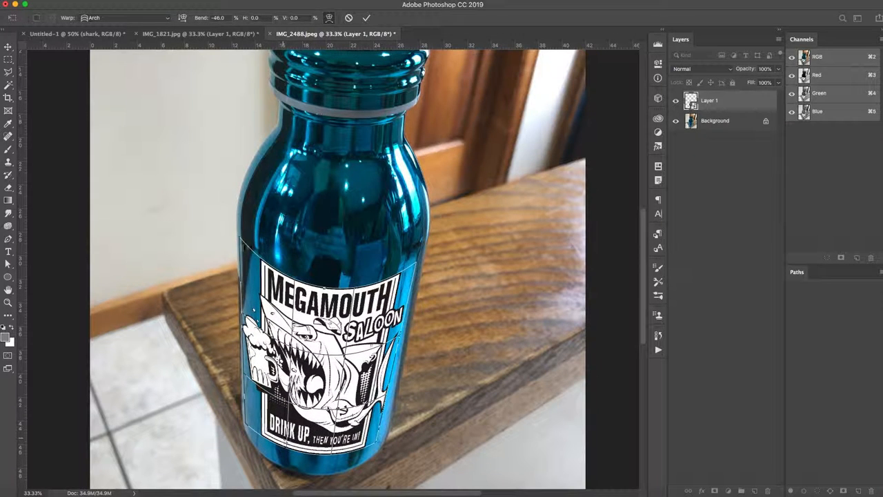
Rotate the poster slightly to about 7° to match the bottle's tilt, commit it and show the whole photo.
key("ctrl+t")
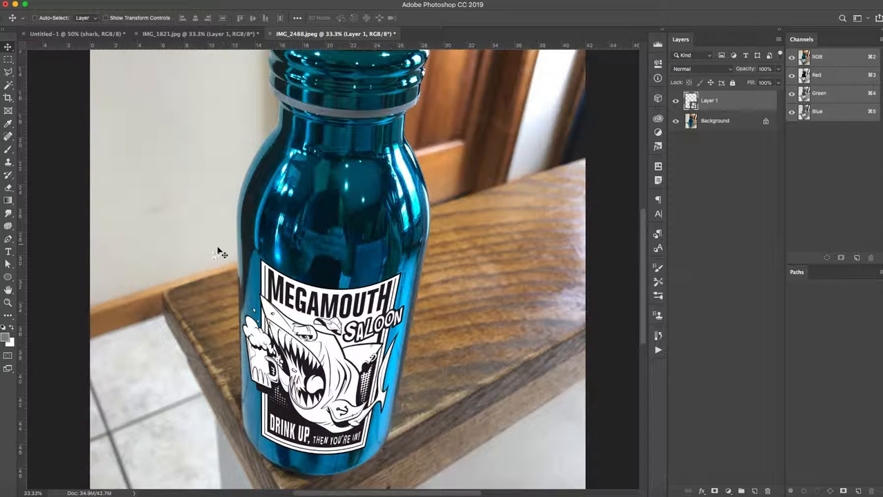
left_click_drag(214, 244, 214, 247)
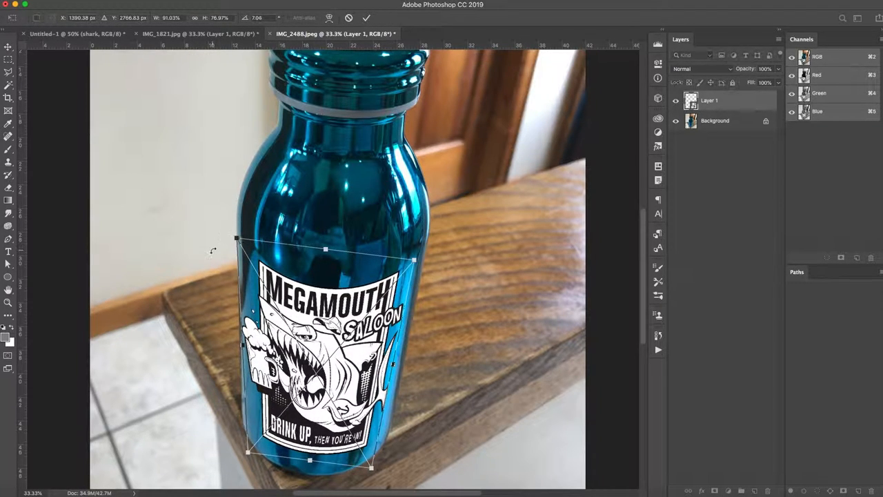
key("Return")
key("super+minus")
key("super+minus")
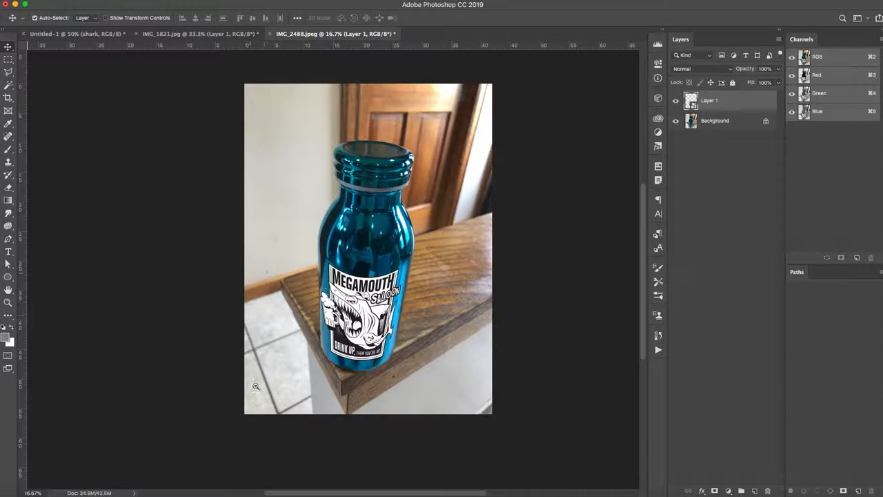